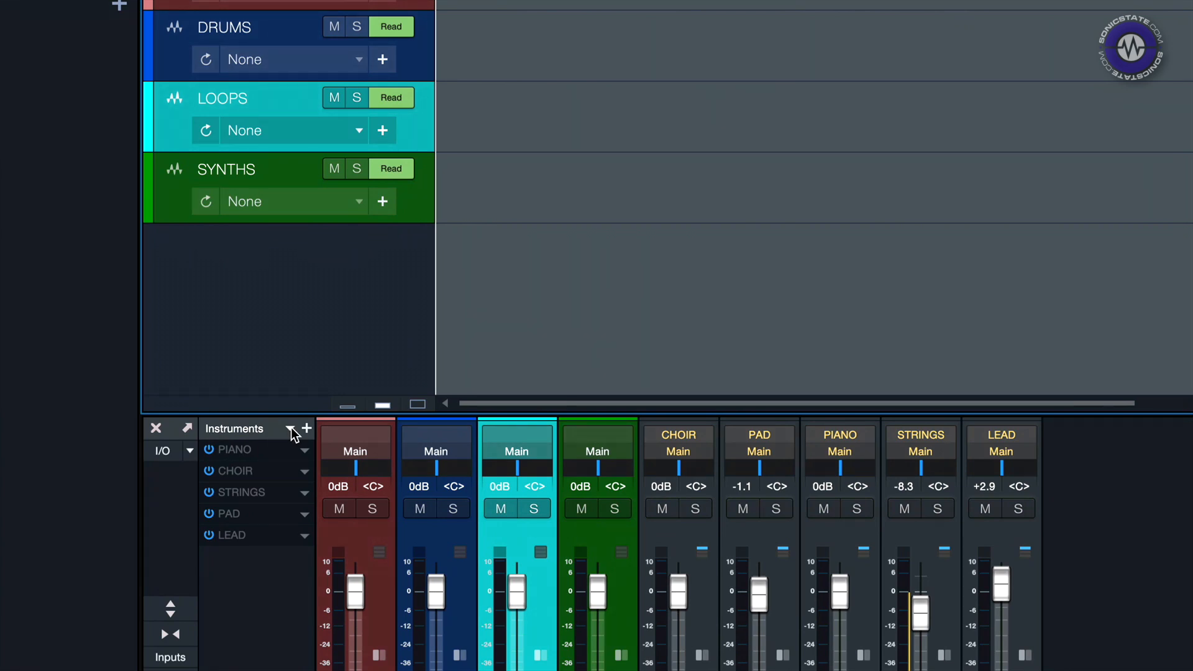
# Look at the instrument rack's options for disabling all instruments or sending them to another open document.
pyautogui.click(290, 429)
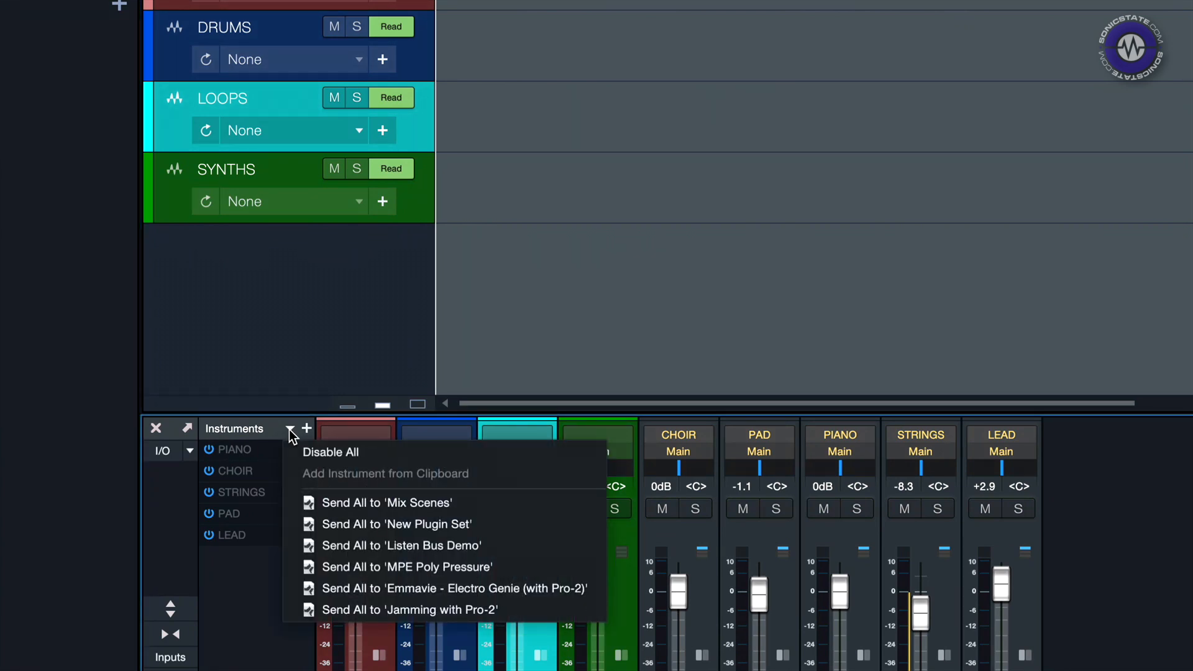
pyautogui.click(289, 430)
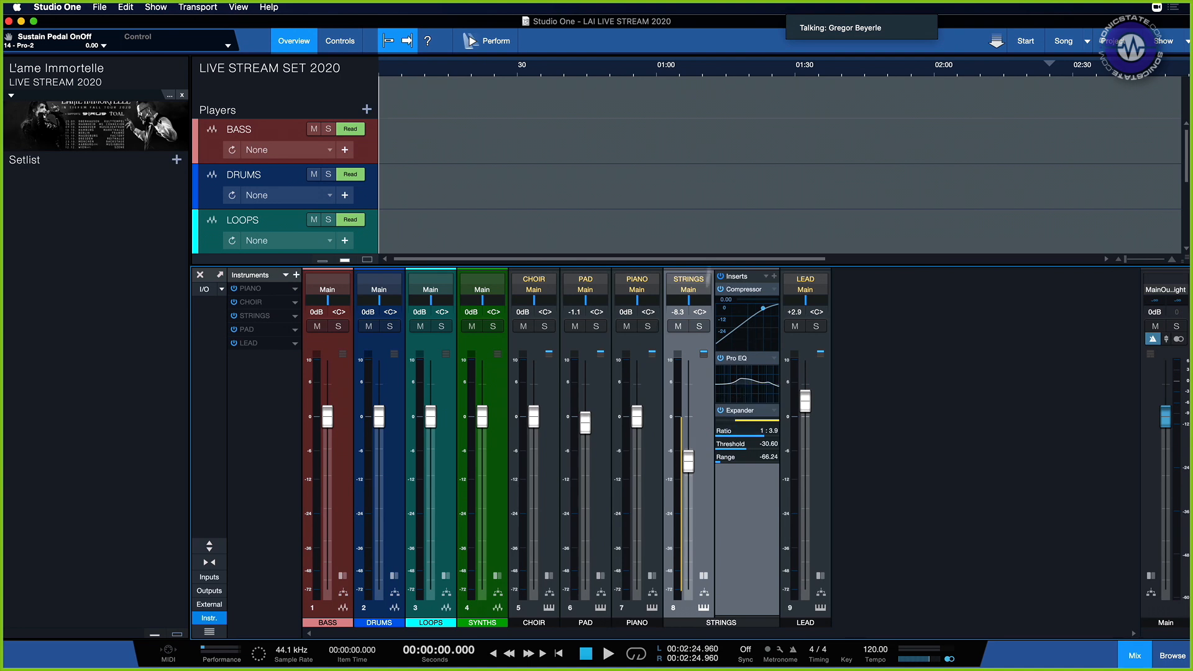
# Reduce the console's height so all four players fit above it, and collapse the STRINGS channel's inserts.
pyautogui.moveTo(700, 266); pyautogui.dragTo(700, 353)
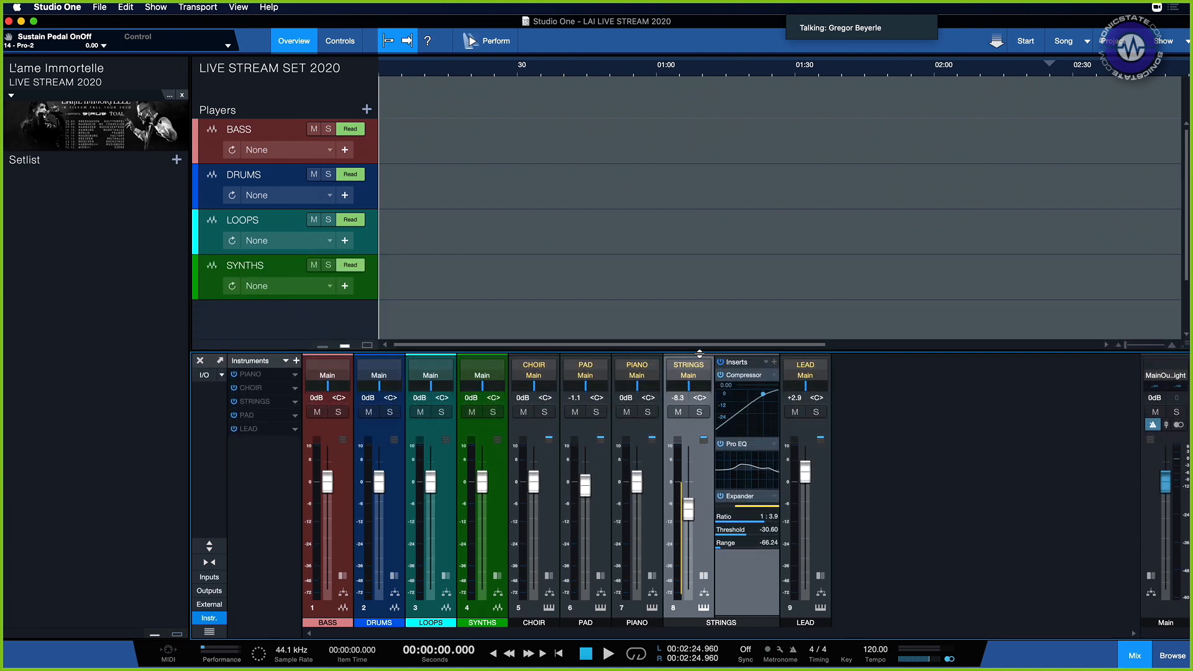
pyautogui.doubleClick(723, 564)
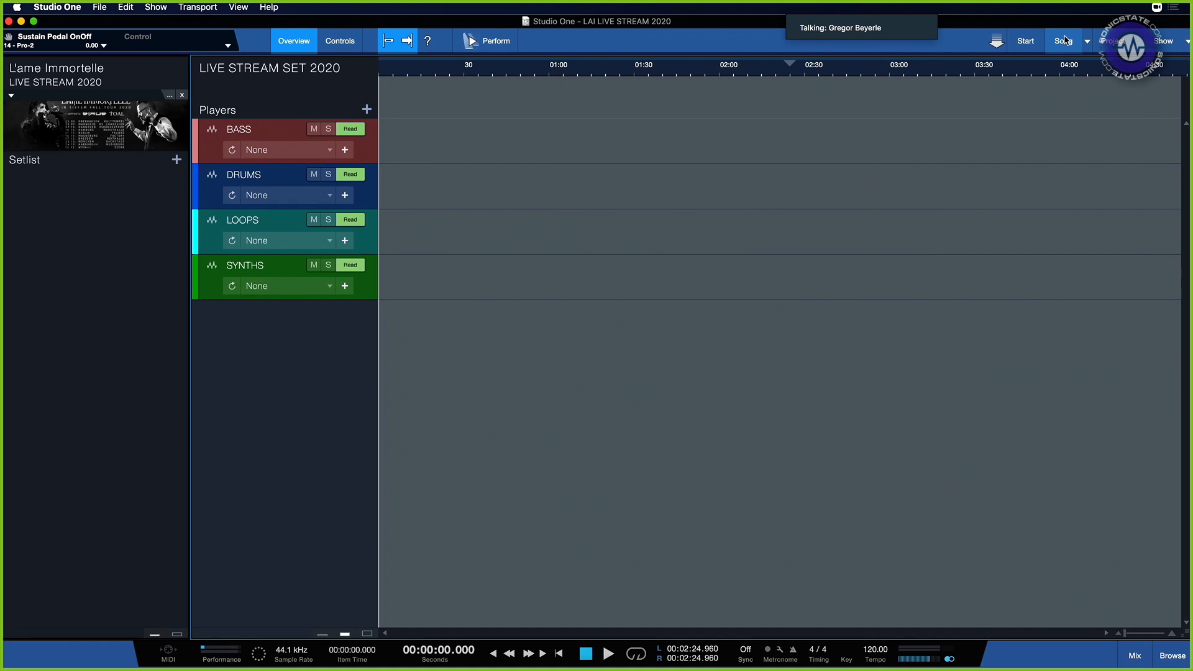
# Switch to the song Emmavie - Electro Genie (with Pro-2) and review its options for adding it to a show and sending its instruments.
pyautogui.click(1064, 41)
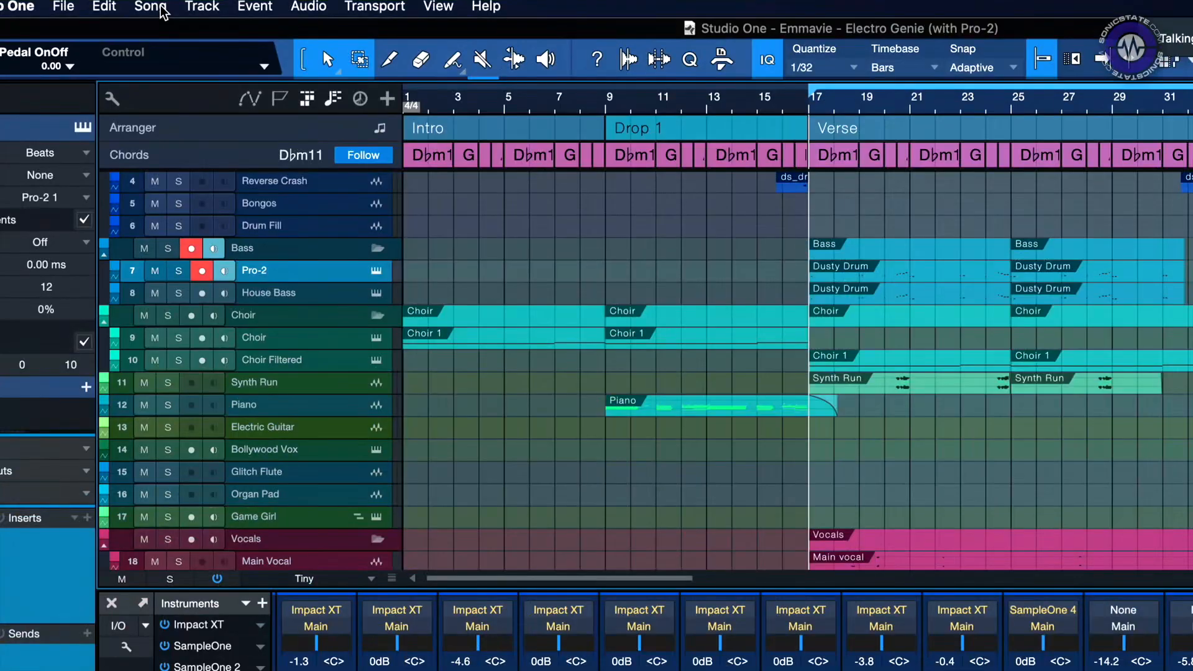
pyautogui.click(156, 7)
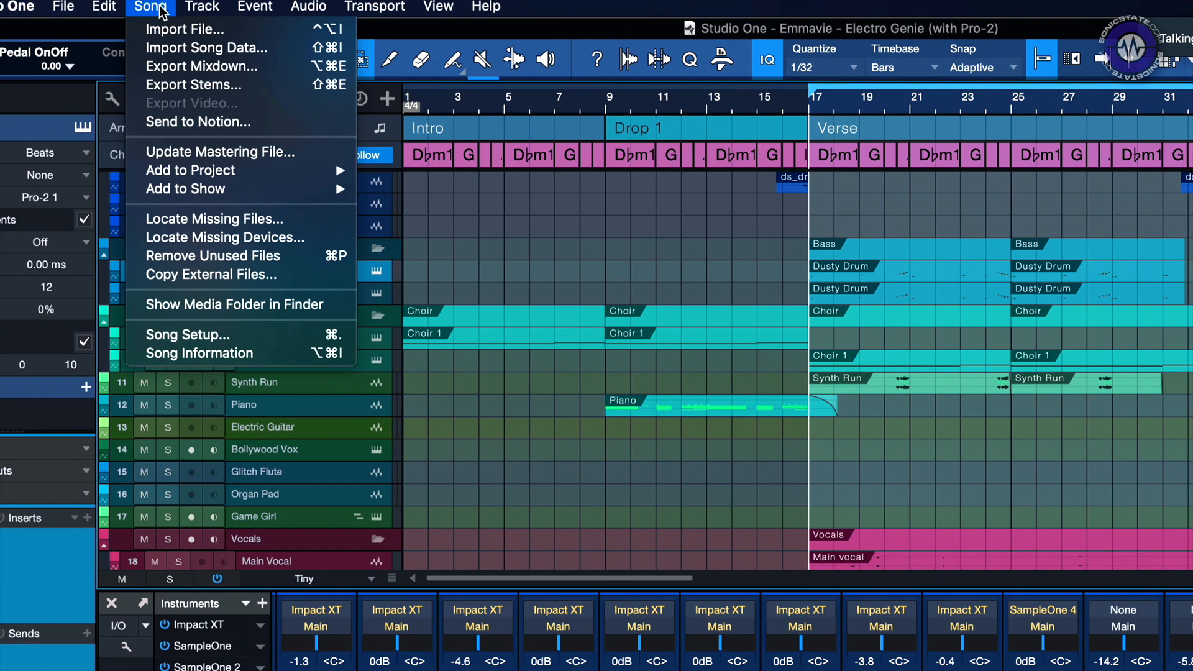
pyautogui.moveTo(166, 169)
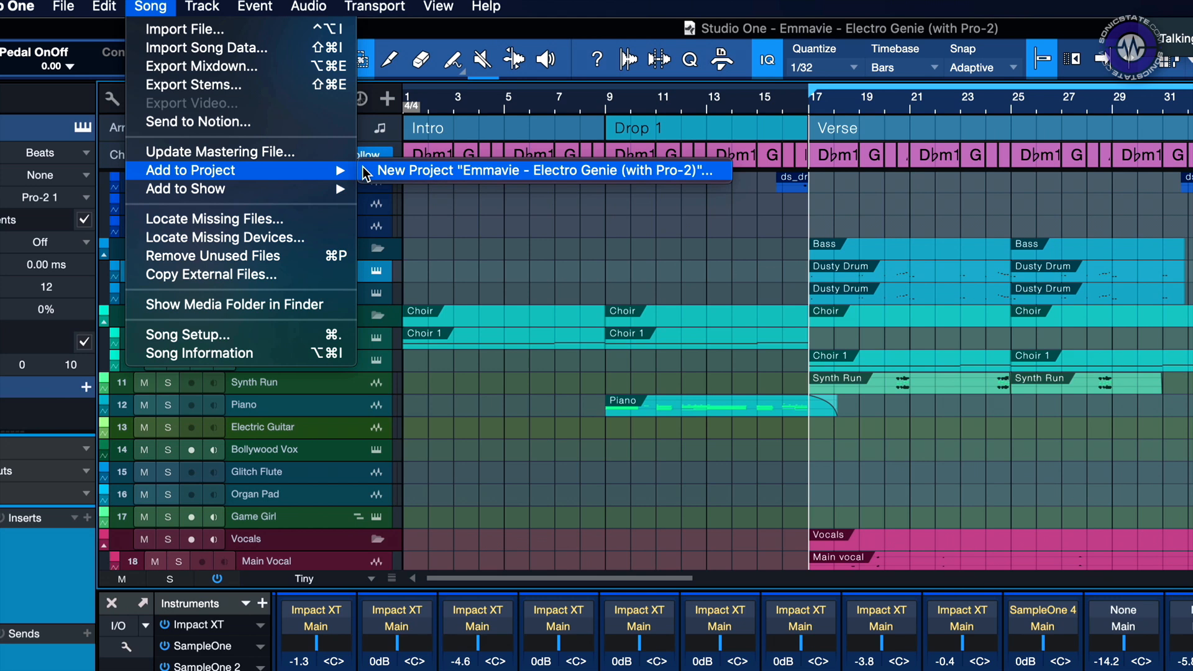
pyautogui.moveTo(170, 195)
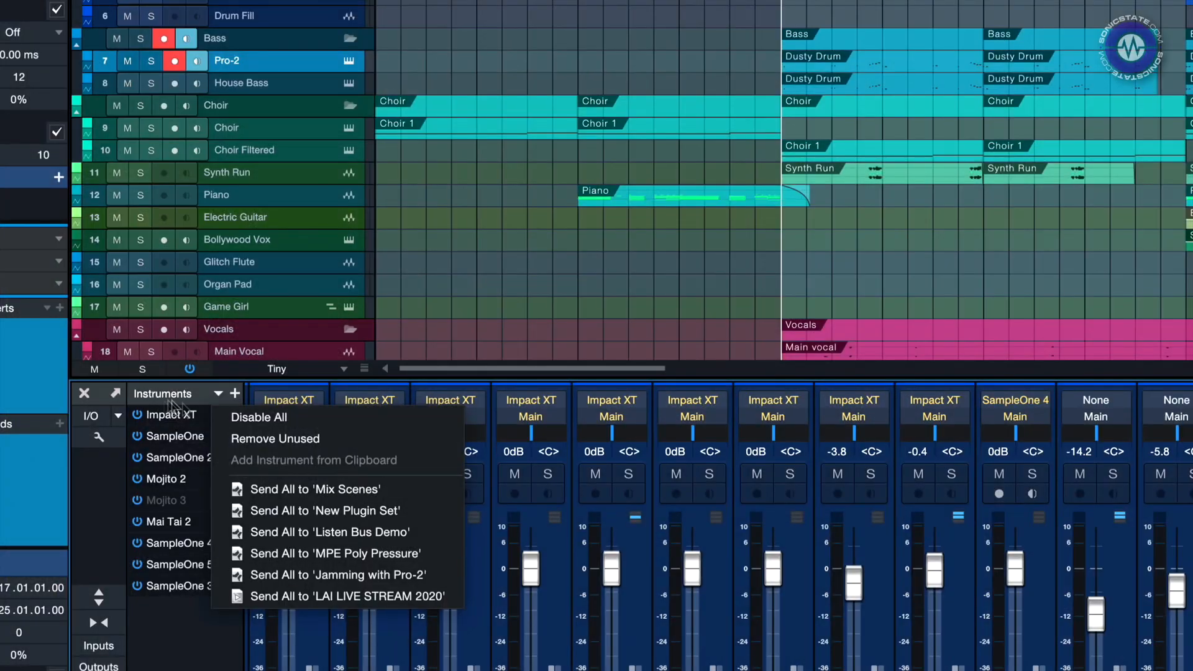
pyautogui.click(135, 626)
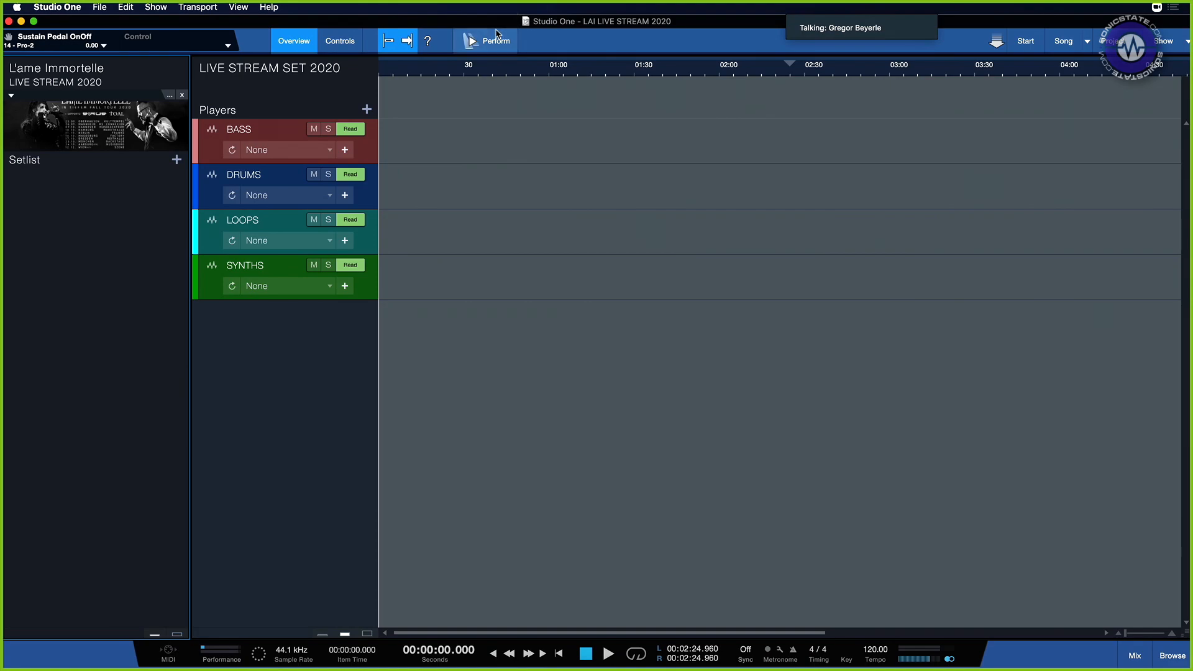
# Open the performance view of the LAI LIVE STREAM 2020 show.
pyautogui.click(497, 36)
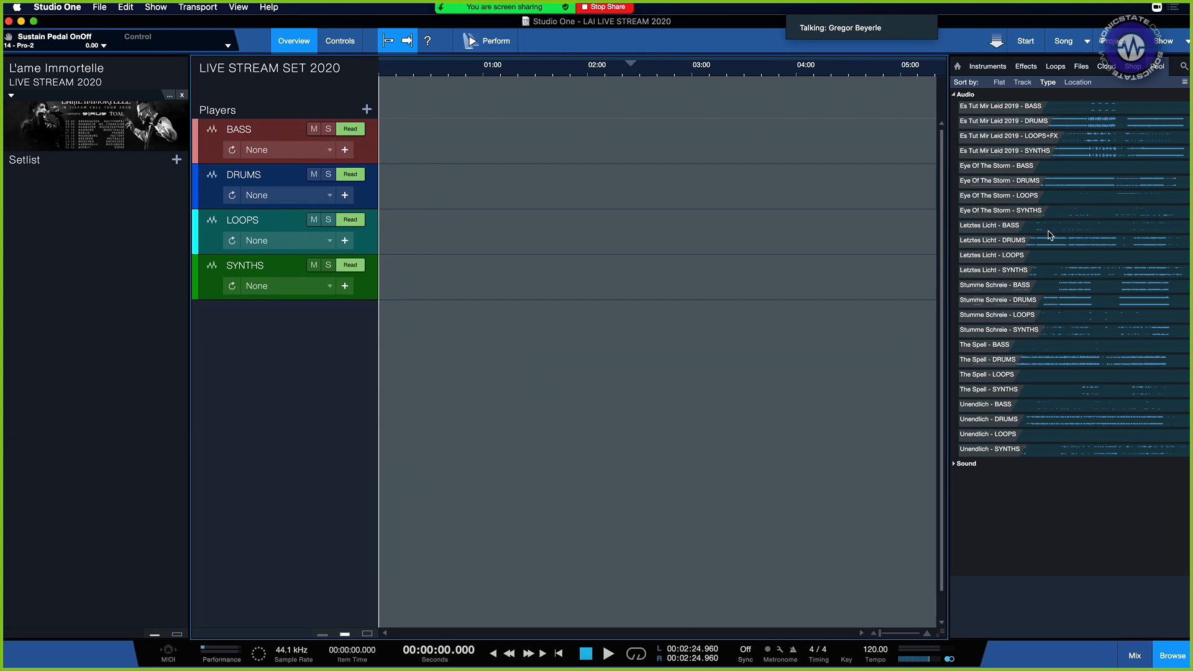
# Place the Eye Of The Storm BASS, DRUMS, LOOPS and SYNTHS stems from the pool on the four players as the first setlist item.
pyautogui.click(1003, 165)
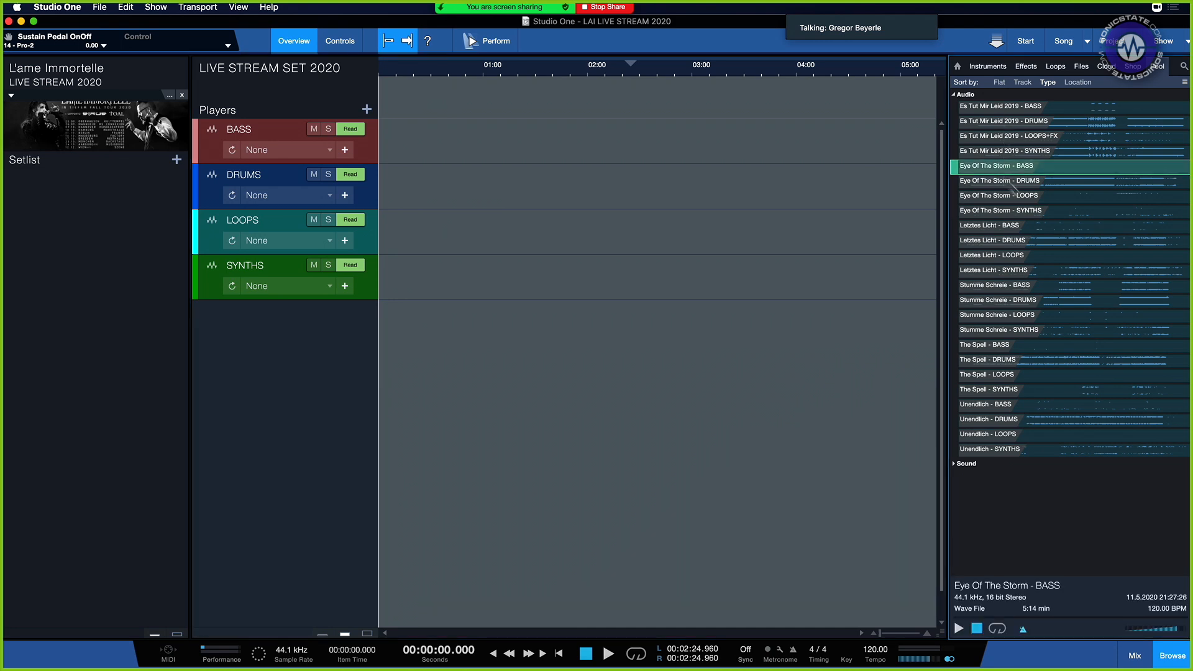
pyautogui.keyDown('shift'); pyautogui.click(1020, 211); pyautogui.keyUp('shift')
pyautogui.moveTo(1020, 211); pyautogui.dragTo(486, 145)
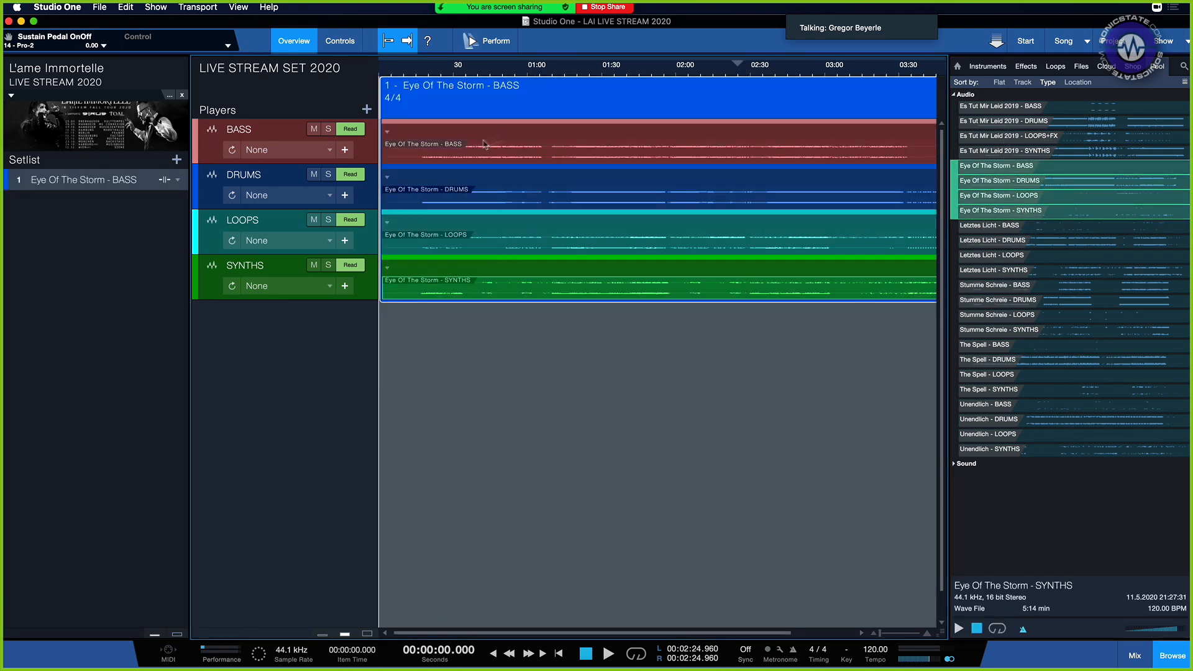
pyautogui.press('w')
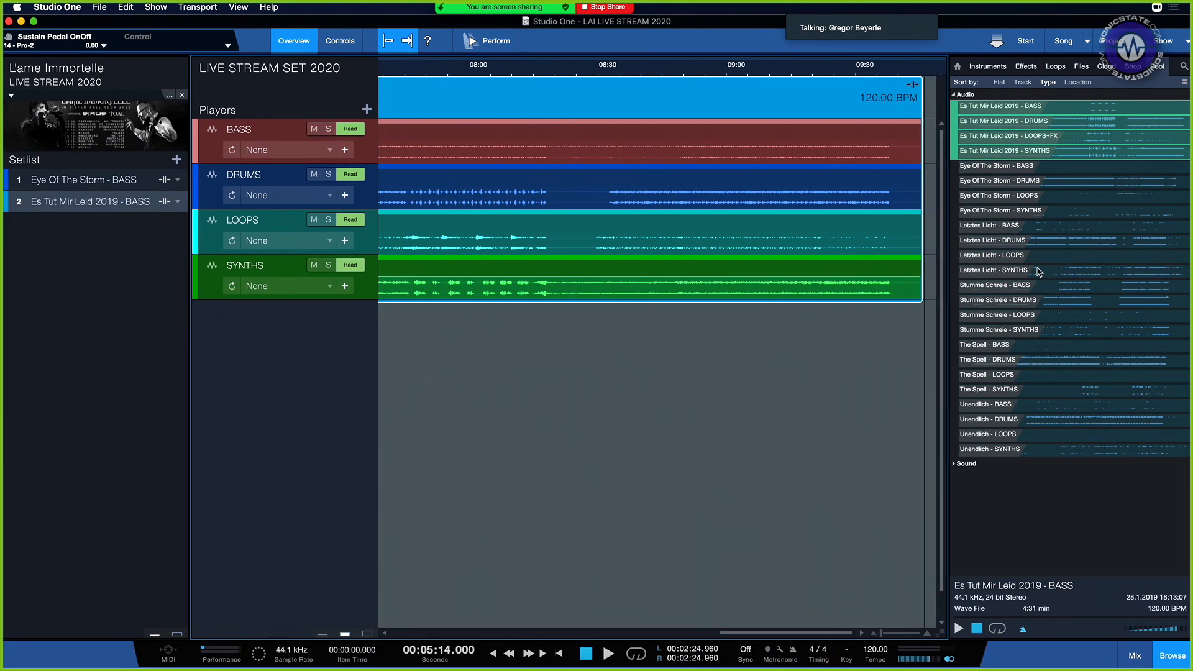
# Add the four Stumme Schreie stems from the pool across the players as the third setlist item.
pyautogui.click(1030, 287)
pyautogui.keyDown('shift'); pyautogui.click(1017, 331); pyautogui.keyUp('shift')
pyautogui.moveTo(1016, 330); pyautogui.dragTo(939, 152)
# Add the four The Spell stems from the pool across the players as the fourth setlist item.
pyautogui.click(988, 344)
pyautogui.keyDown('shift'); pyautogui.click(994, 390); pyautogui.keyUp('shift')
pyautogui.moveTo(994, 390); pyautogui.dragTo(993, 415)
pyautogui.moveTo(937, 124); pyautogui.dragTo(926, 127)
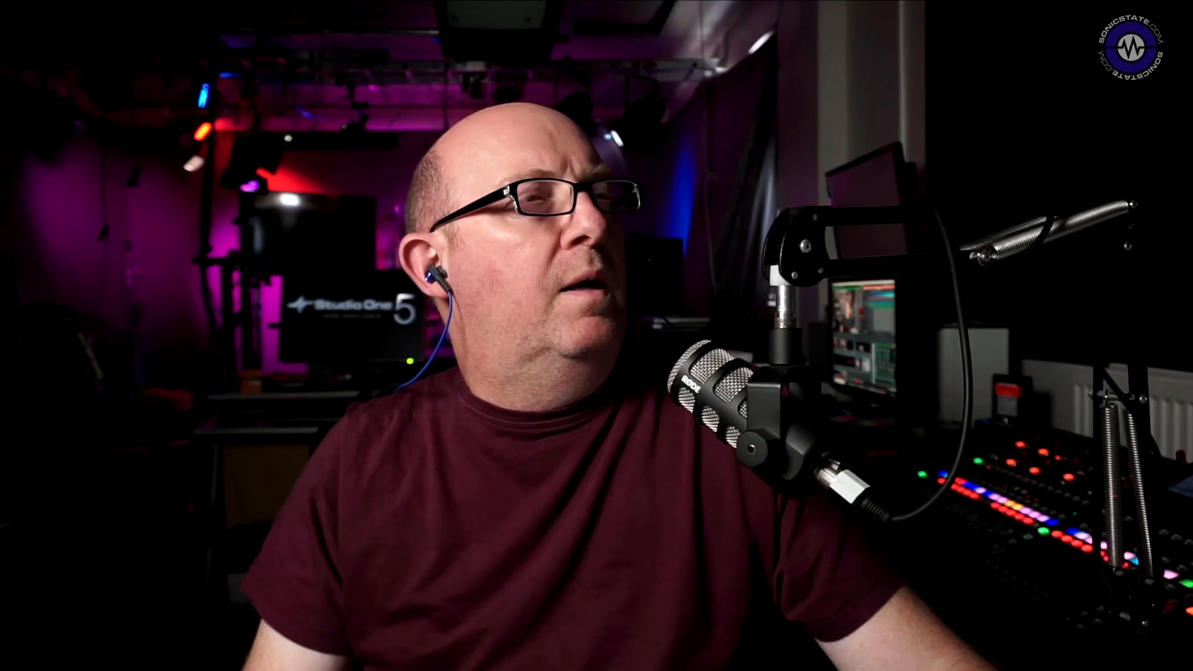
# Try changing the length of the Eye Of The Storm setlist item in the timeline and undo the length changes.
pyautogui.moveTo(587, 96); pyautogui.dragTo(523, 104)
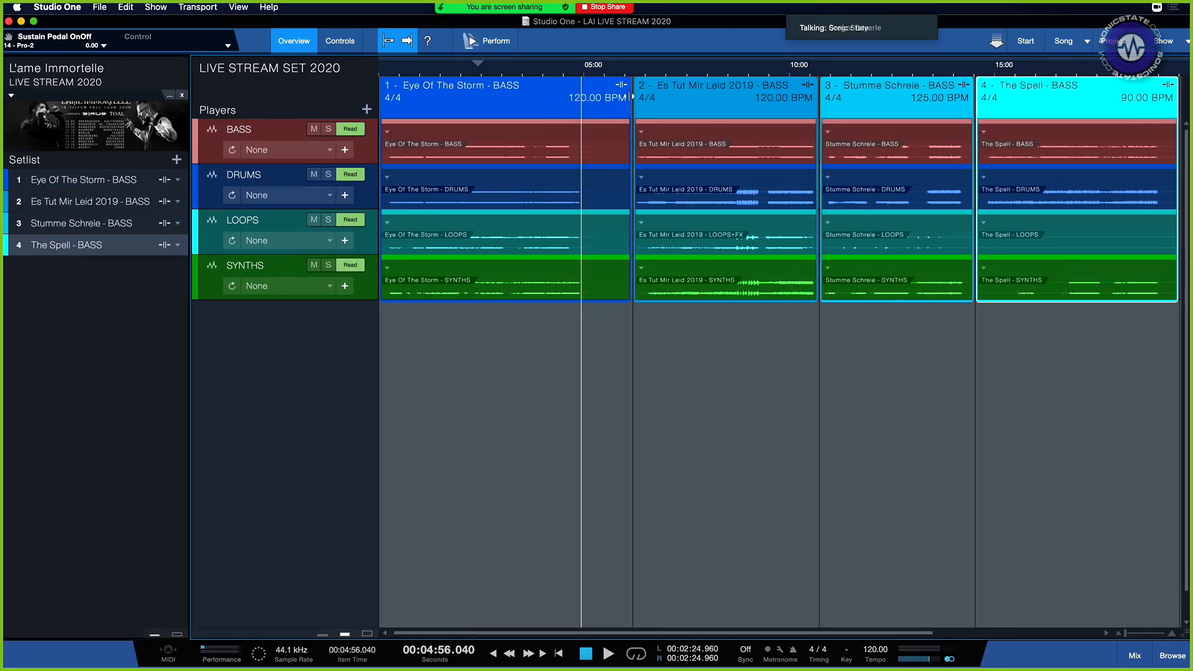
pyautogui.press('super+z')
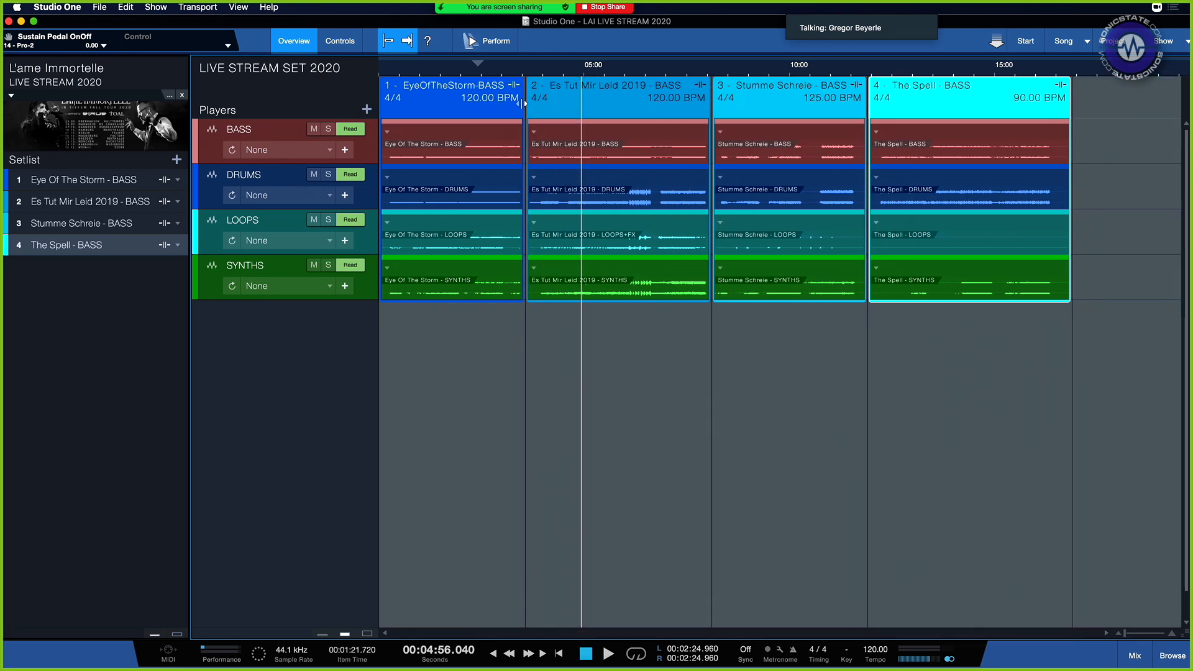
pyautogui.press('super+z')
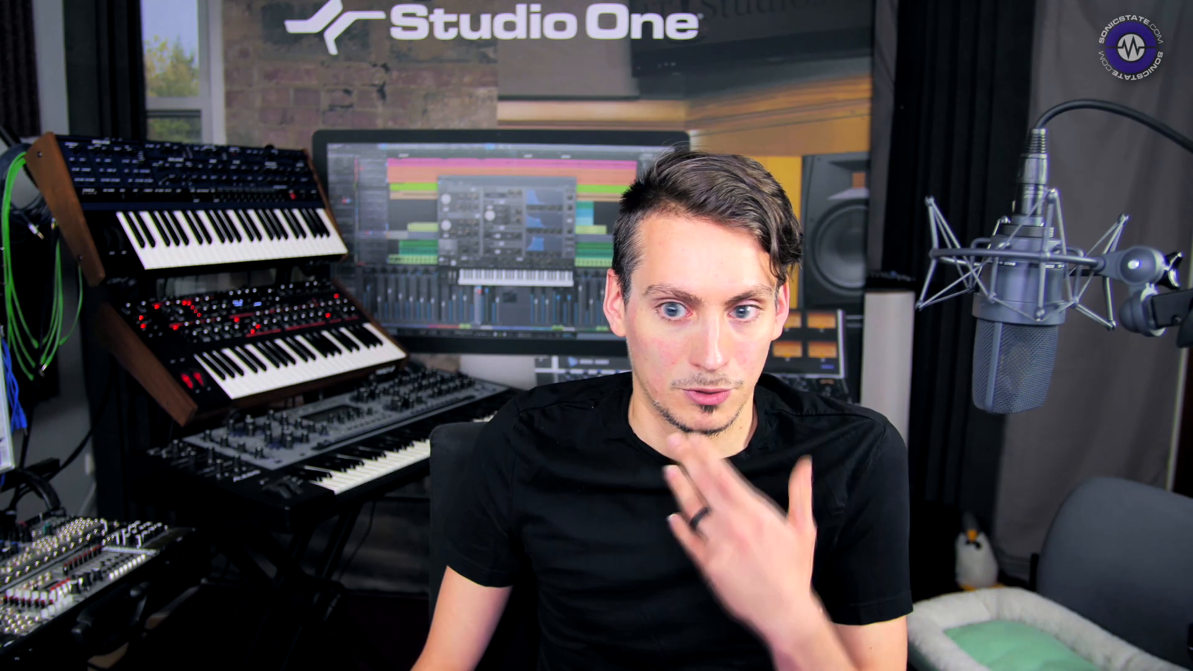
# Review the Continue, Stop at End and Loop playback options for the Eye Of The Storm setlist item.
pyautogui.click(278, 181)
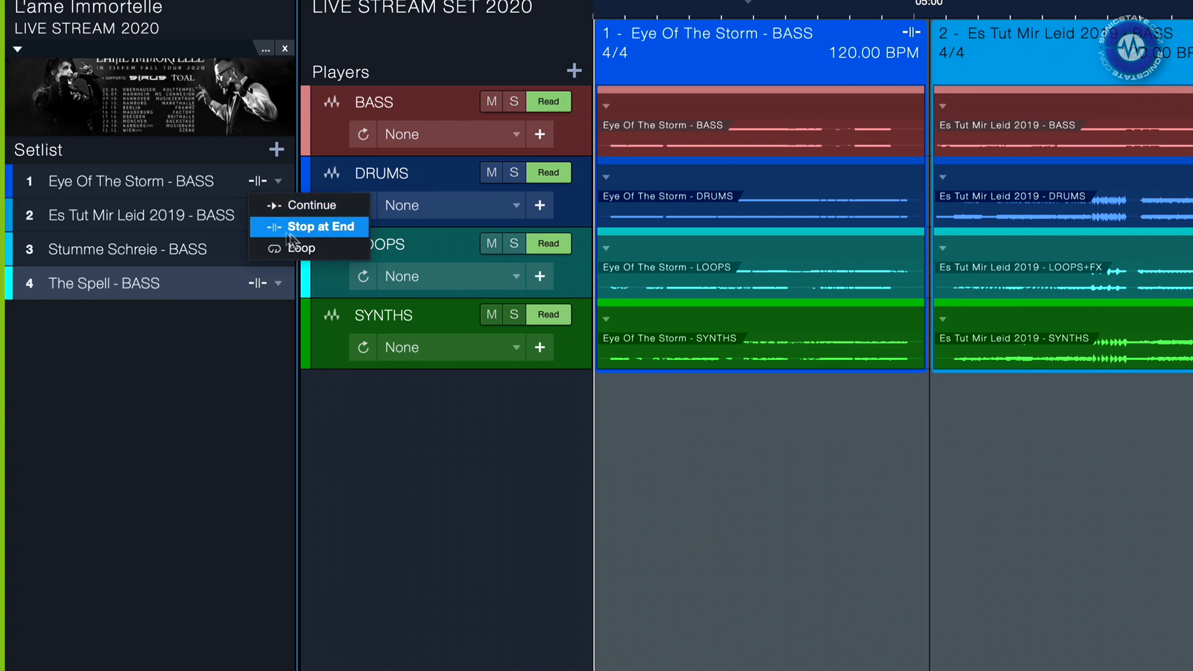
pyautogui.click(259, 301)
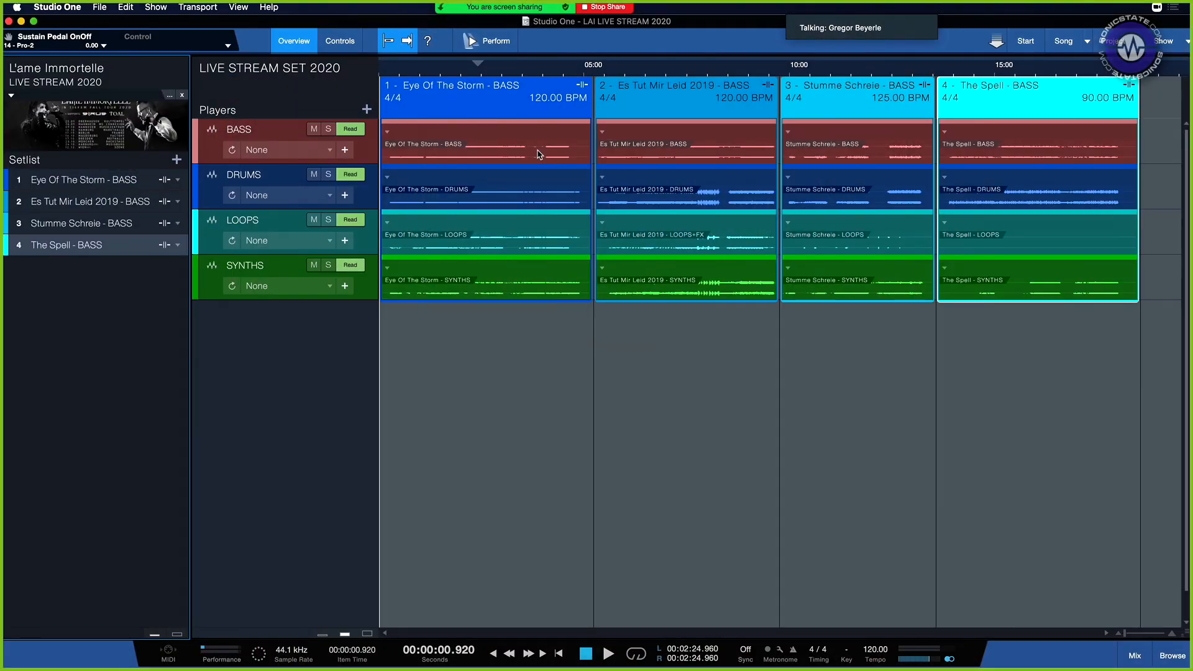
# Show the console together with its instrument rack.
pyautogui.click(1135, 655)
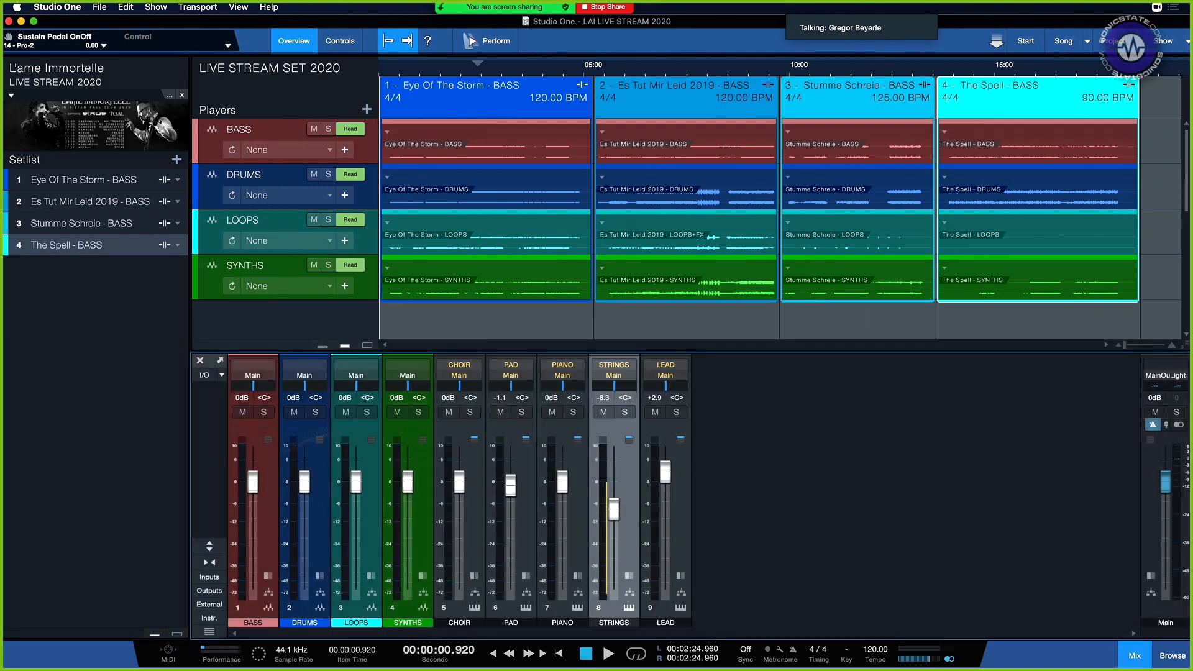
pyautogui.click(210, 619)
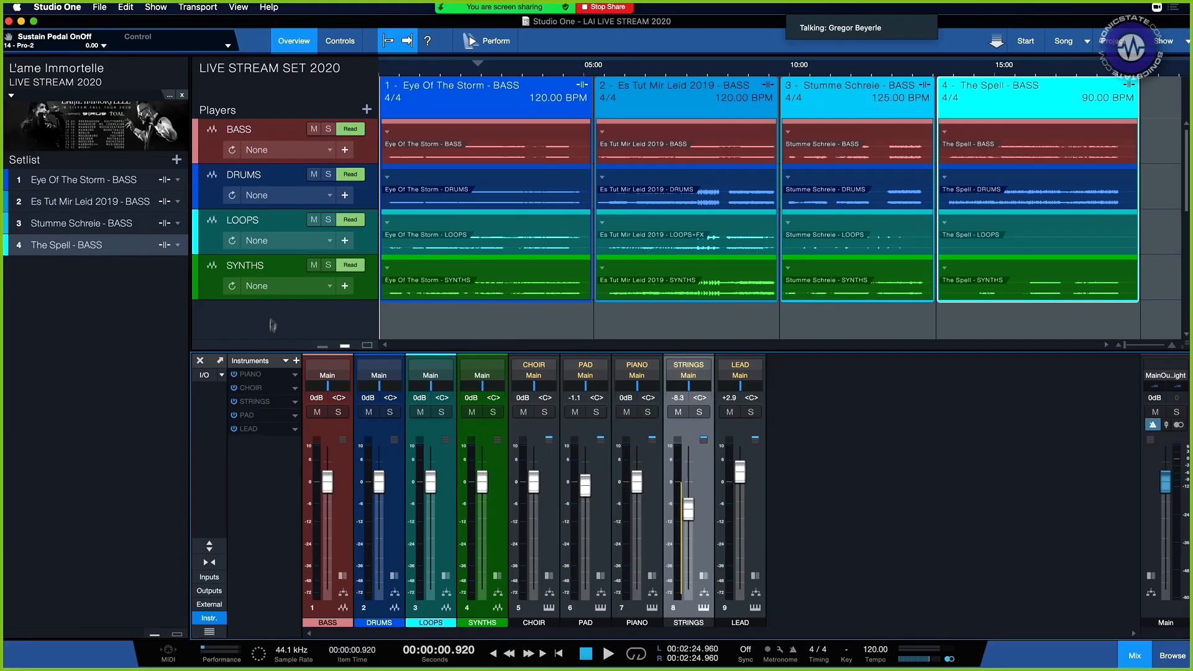
# Start adding a player, compare the Backing Track and Real Instrument types, and choose Virtual Instrument with the name LIVE KEYS.
pyautogui.rightClick(273, 323)
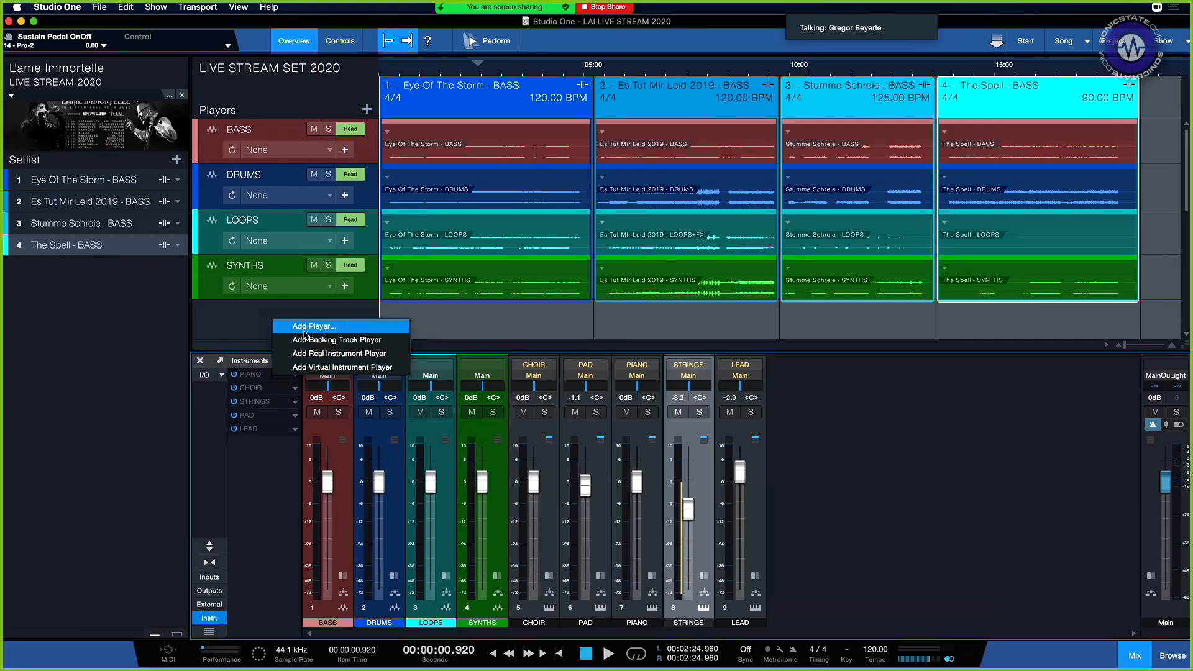
pyautogui.click(304, 329)
pyautogui.click(357, 256)
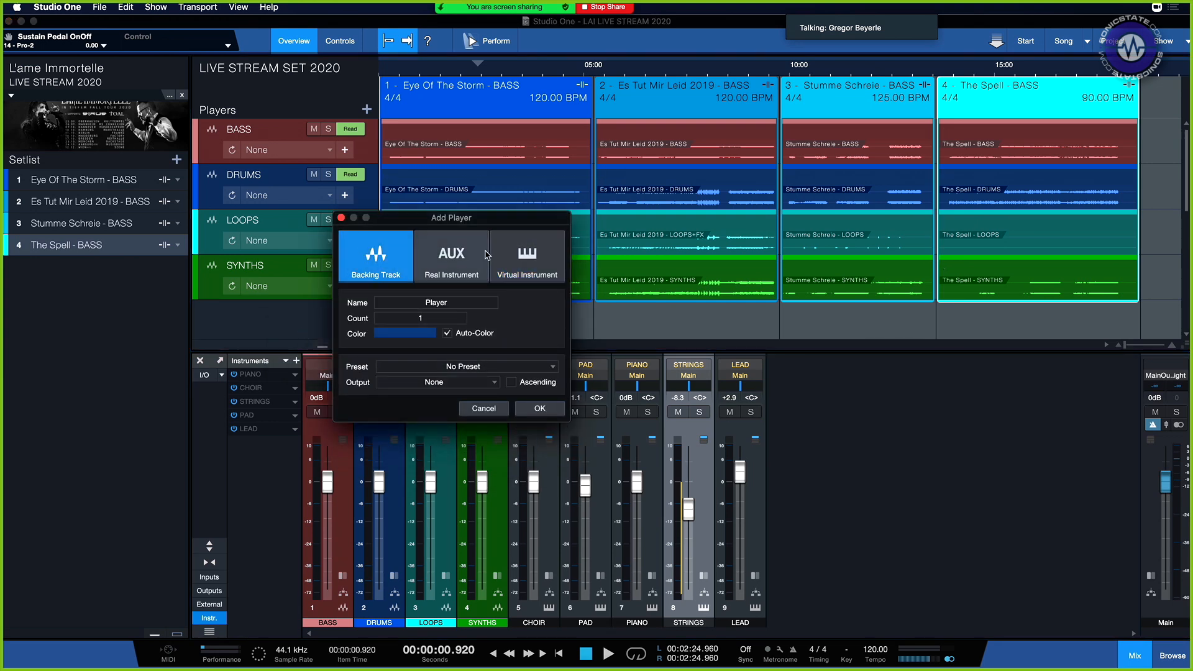
pyautogui.click(476, 256)
pyautogui.click(400, 252)
pyautogui.click(429, 259)
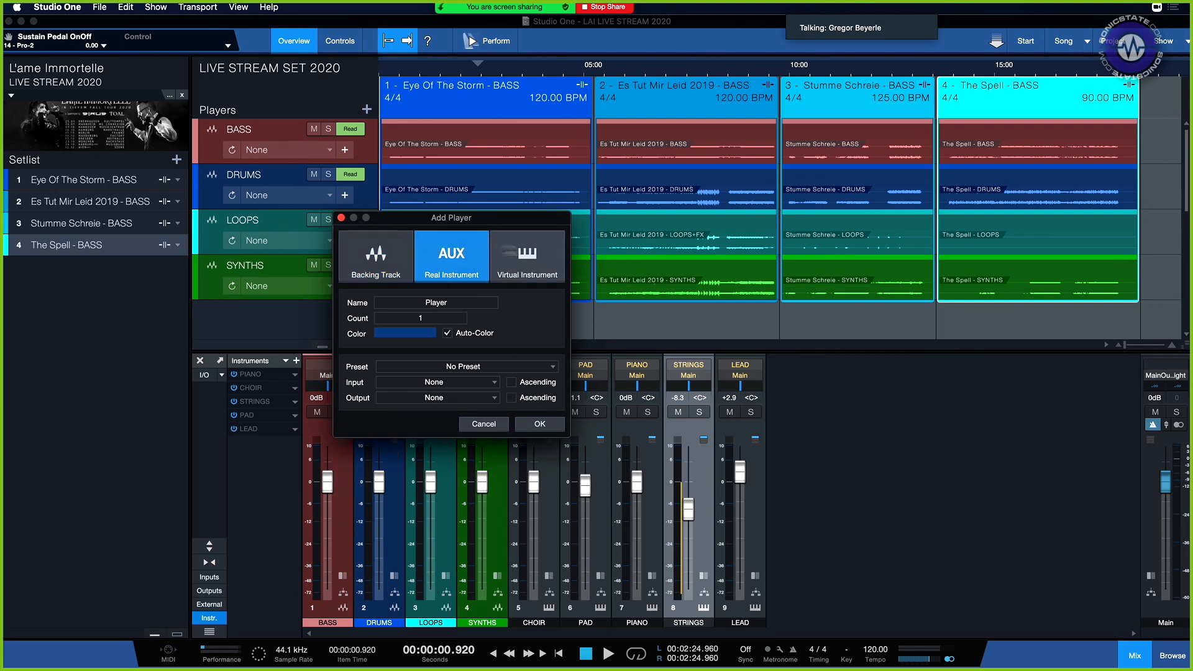
pyautogui.click(517, 250)
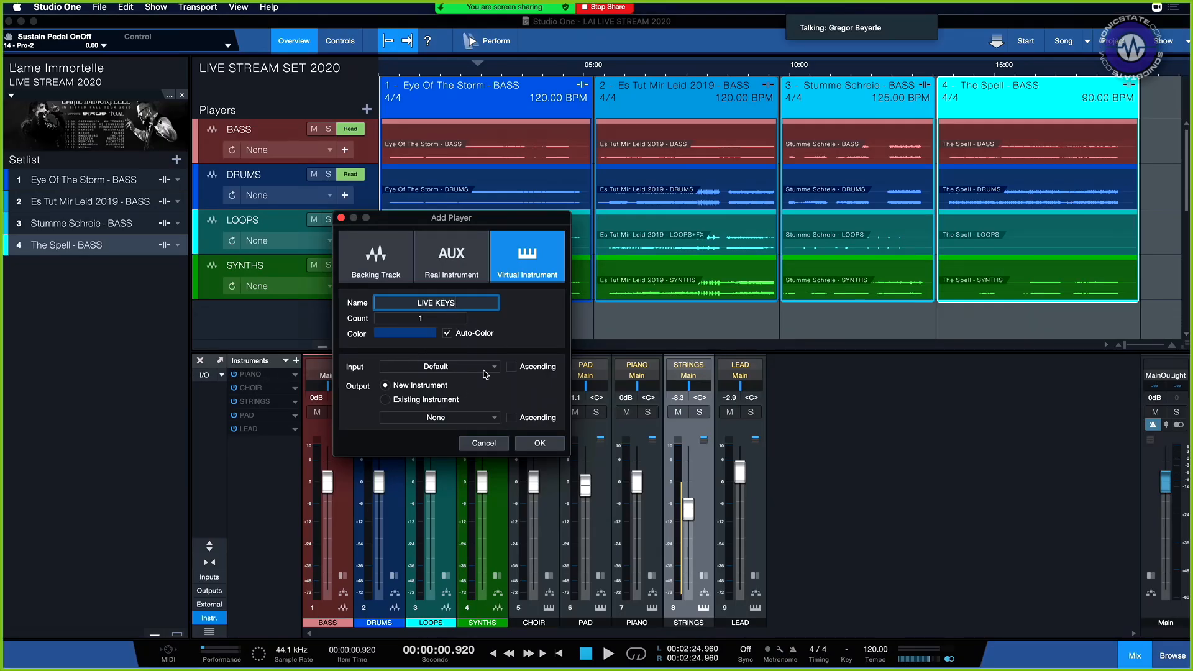
# Set the LIVE KEYS player's color to pink and create the player.
pyautogui.click(407, 336)
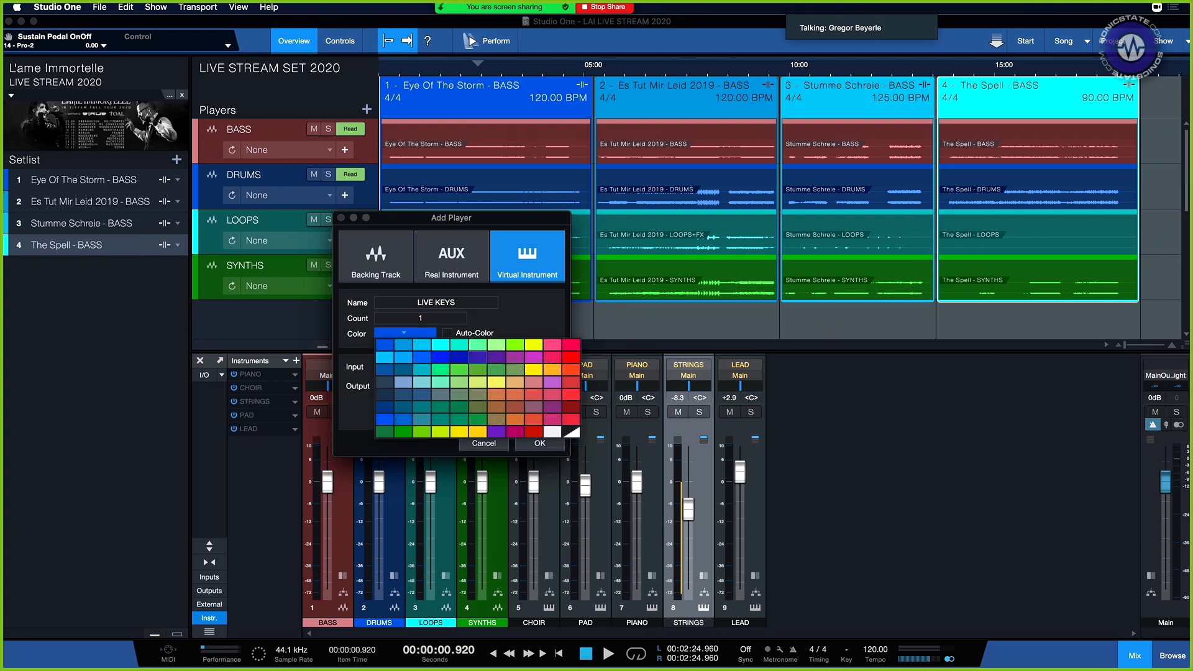
pyautogui.click(556, 346)
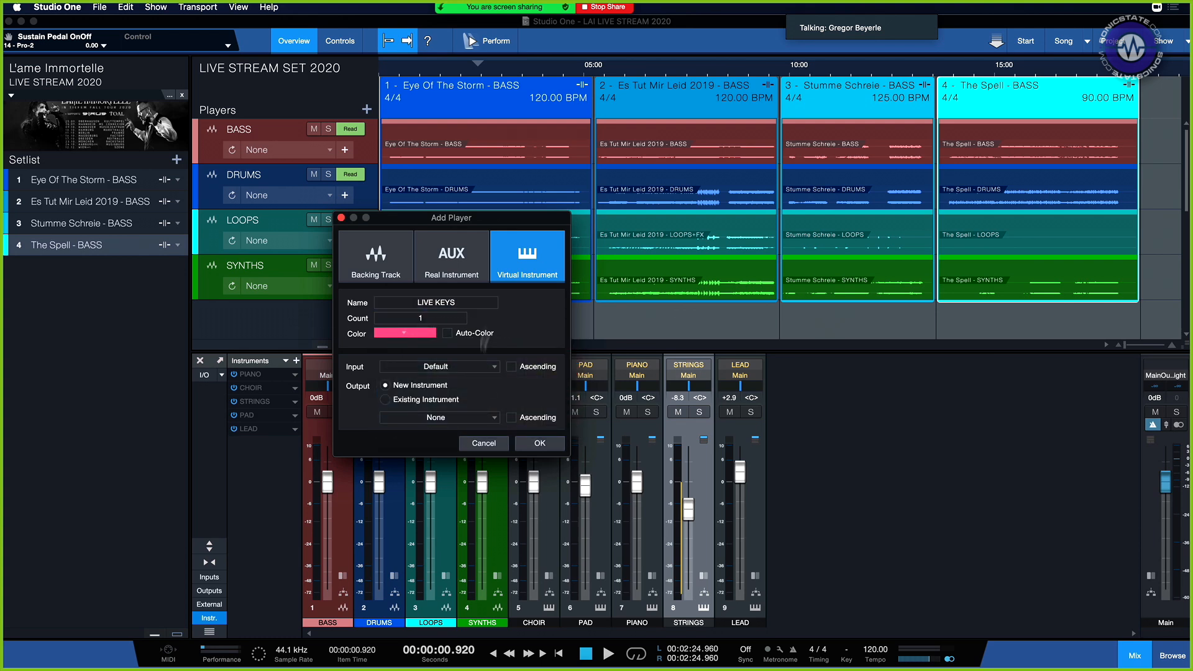
pyautogui.click(539, 441)
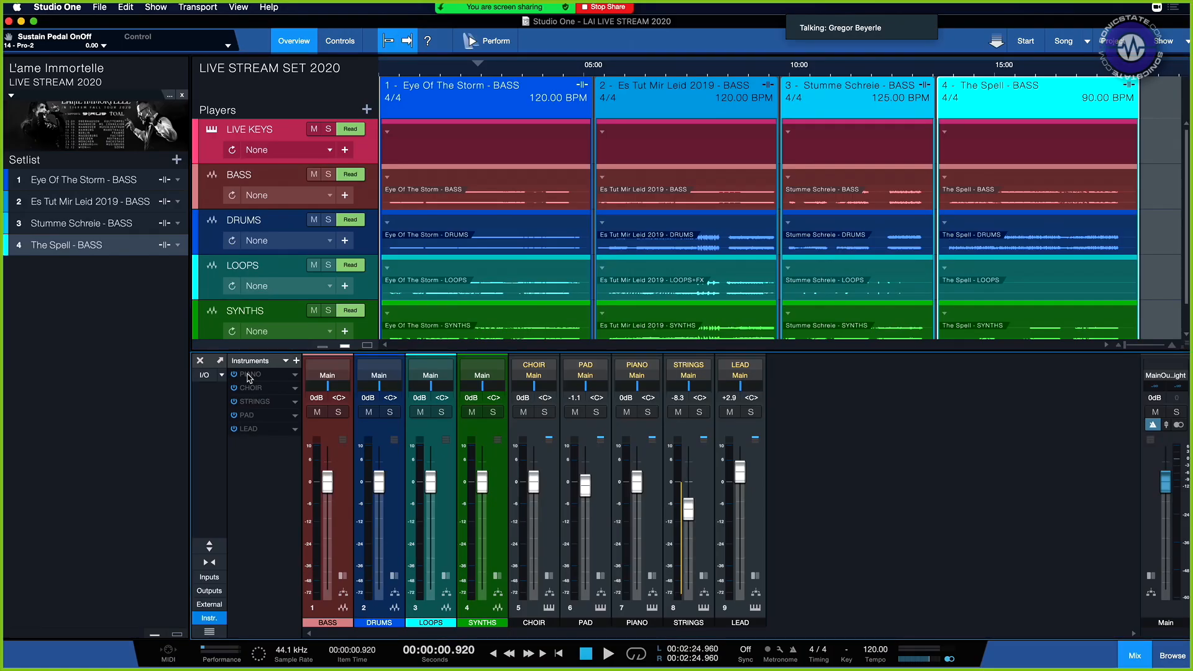
# Assign the PIANO instrument to LIVE KEYS for Eye Of The Storm and the CHOIR instrument for Es Tut Mir Leid 2019.
pyautogui.moveTo(257, 374); pyautogui.dragTo(400, 144)
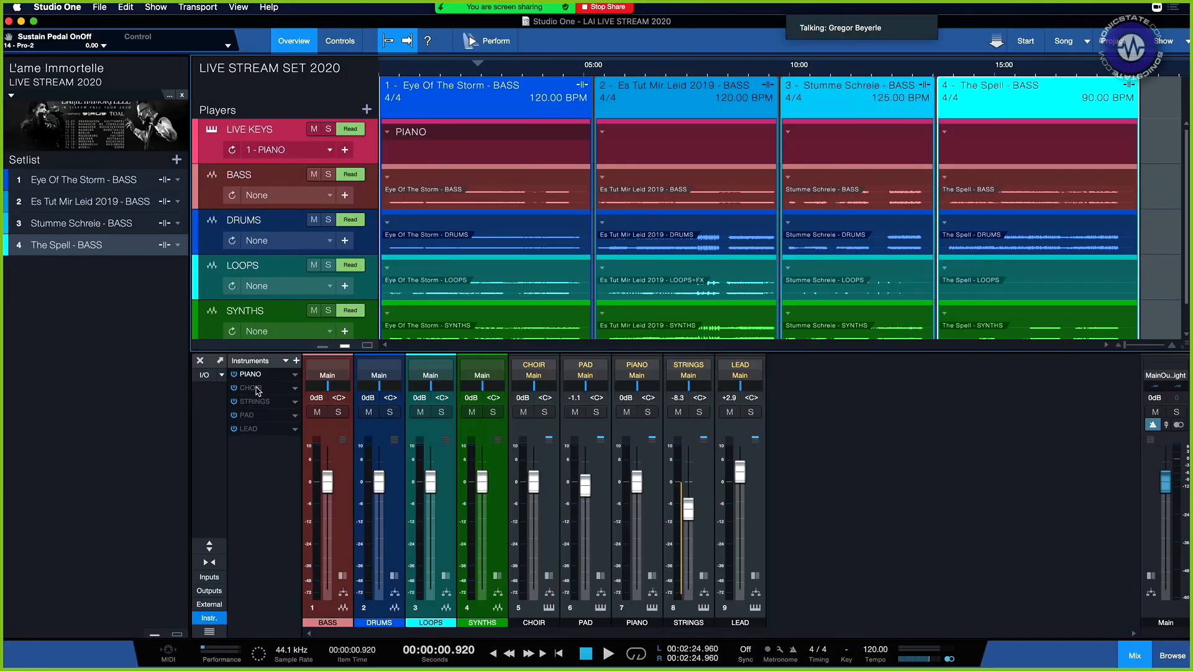
pyautogui.moveTo(258, 391); pyautogui.dragTo(687, 147)
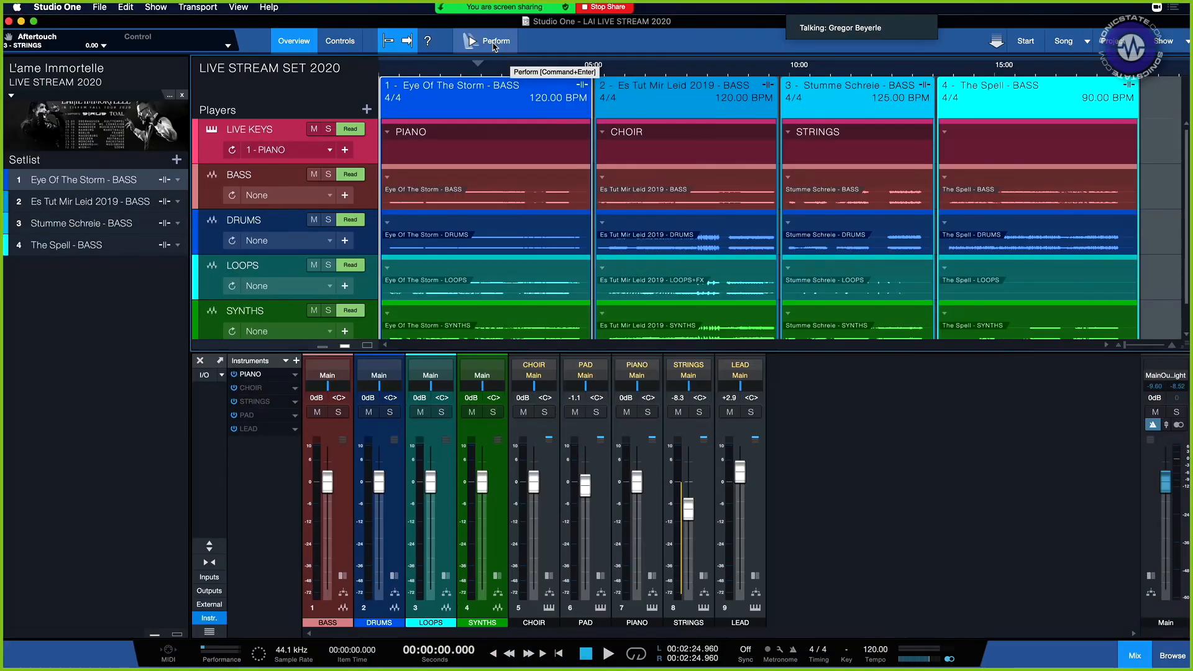
# View the performance screen with its setlist, player controls and volume faders, and return to the show's overview.
pyautogui.click(494, 45)
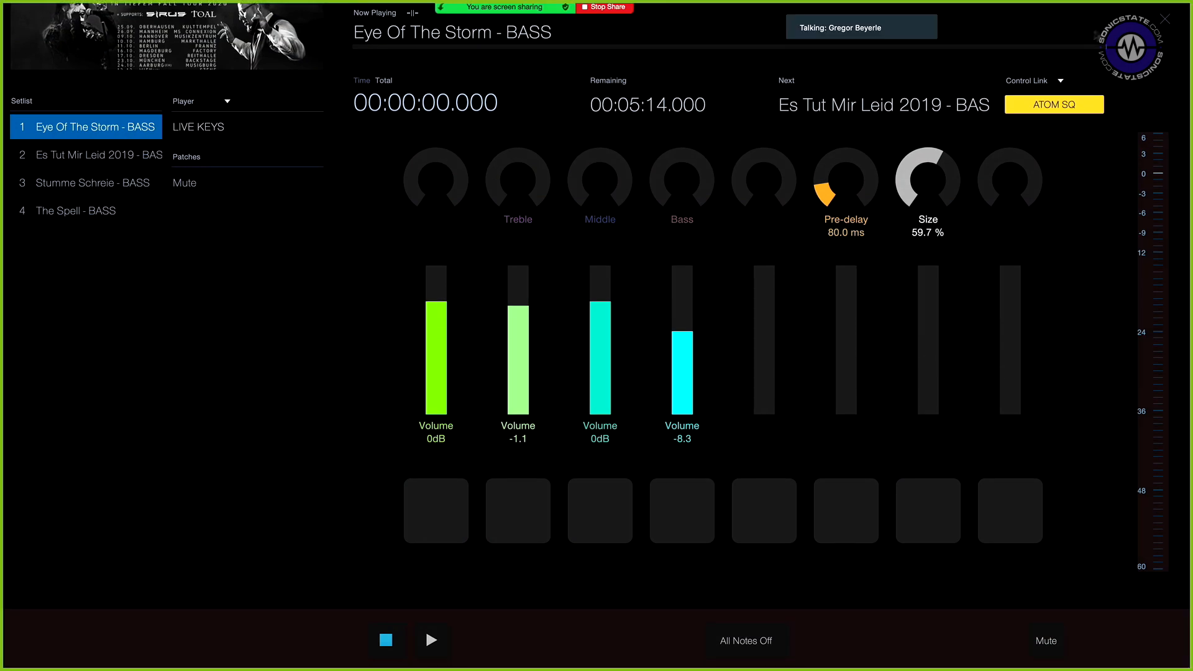
pyautogui.click(1164, 19)
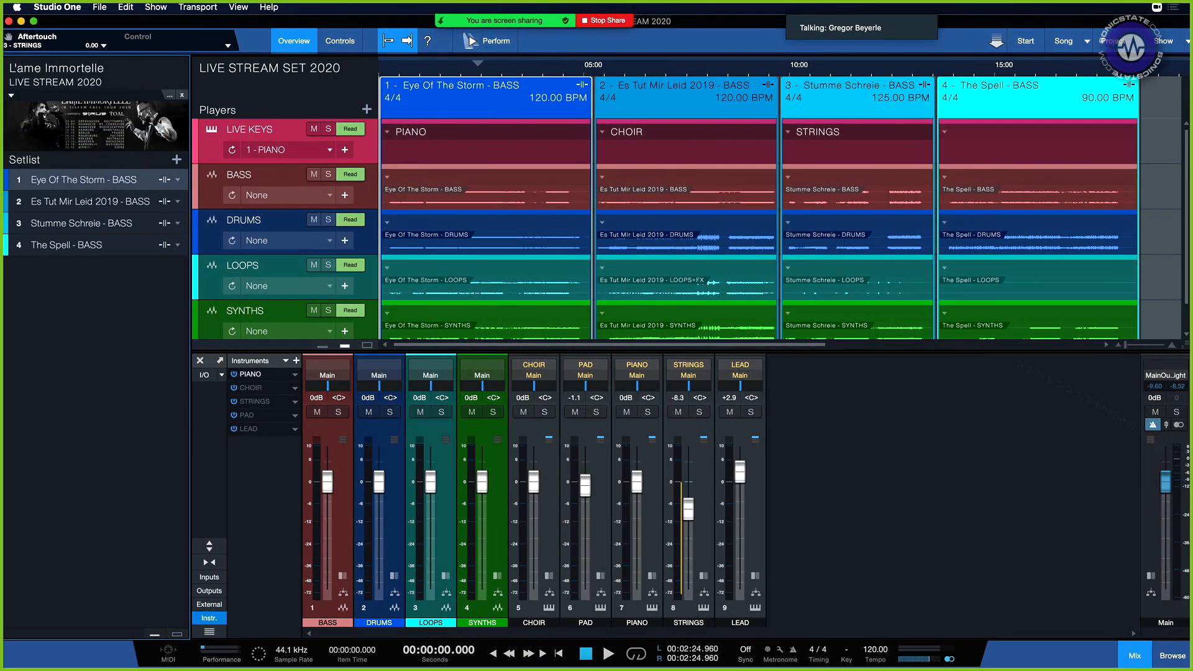
# Hide the console and add the PreSonus Ampire effect from the browser below the SYNTHS player as a new real-instrument player.
pyautogui.click(1136, 655)
pyautogui.click(1175, 657)
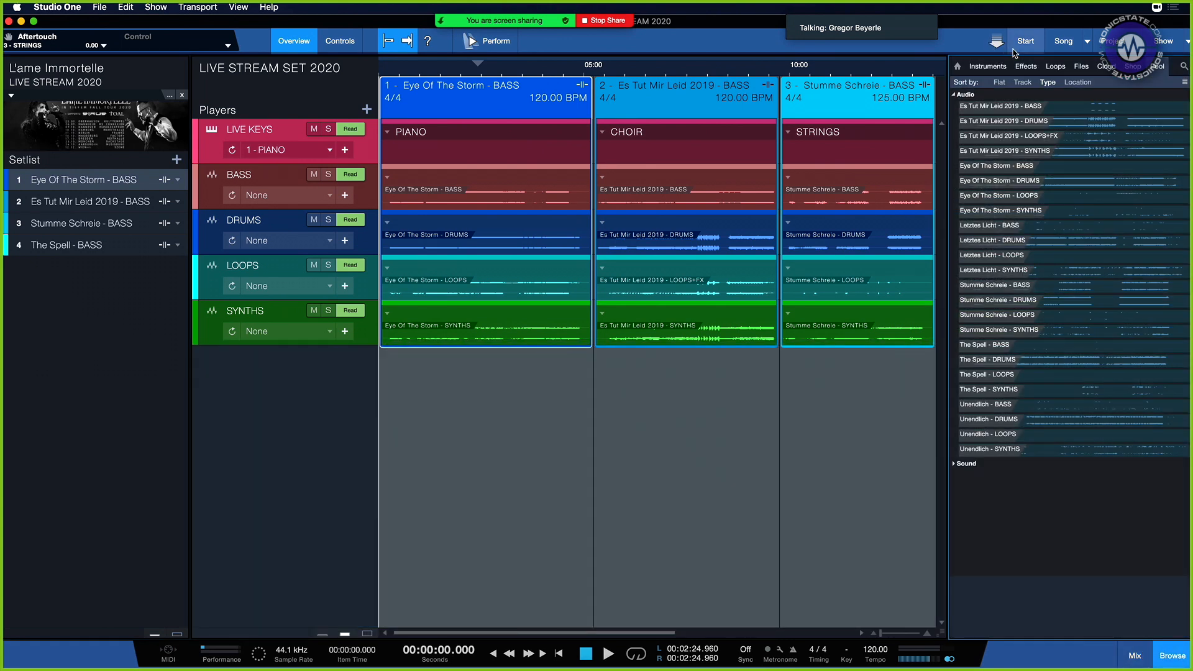
pyautogui.click(1024, 66)
pyautogui.doubleClick(1007, 202)
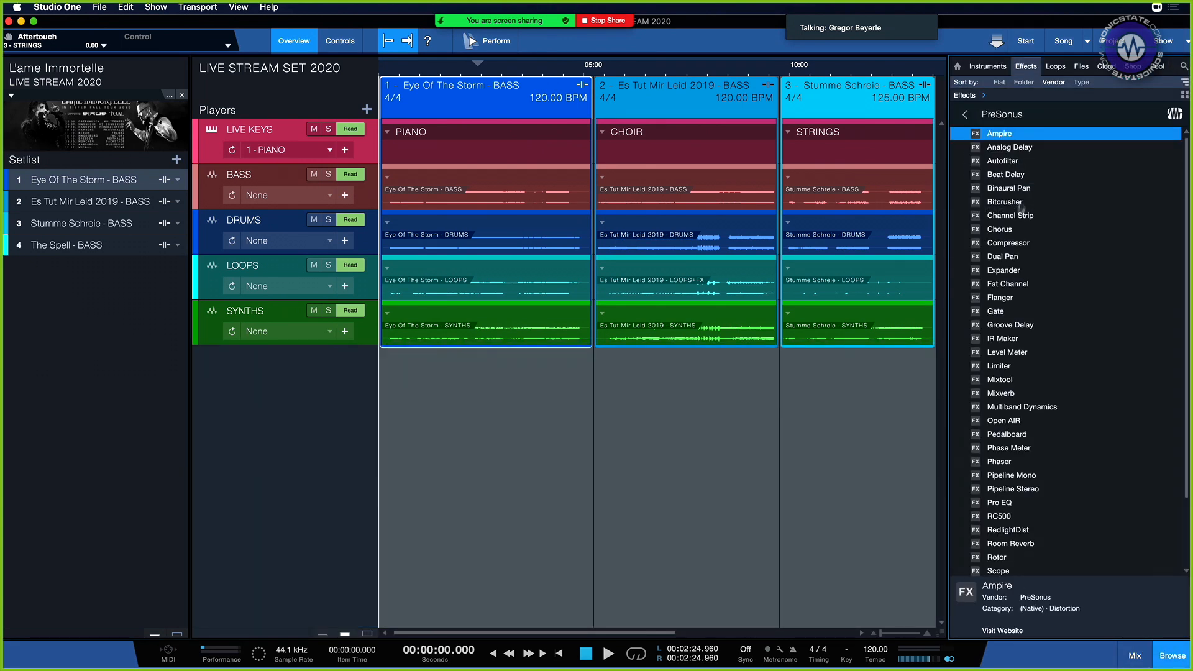
pyautogui.click(1018, 175)
pyautogui.moveTo(1006, 138); pyautogui.dragTo(586, 377)
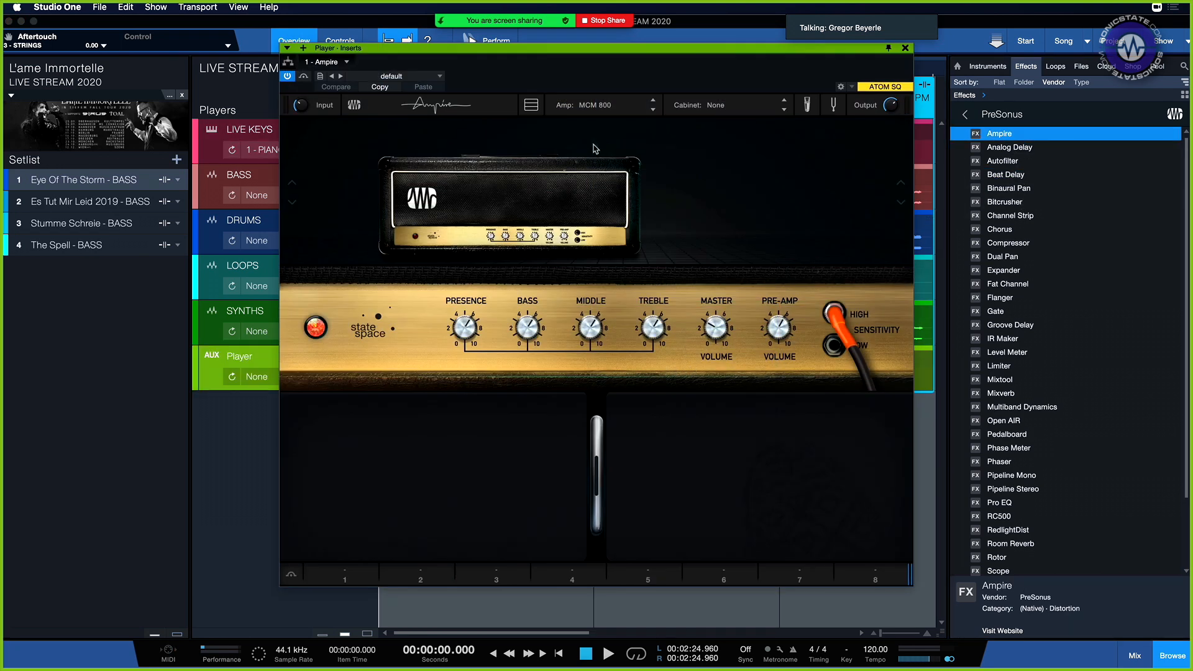
# Set the player's Ampire to the 4x12 MFB cabinet and the Dual Amplifier amp model.
pyautogui.click(785, 109)
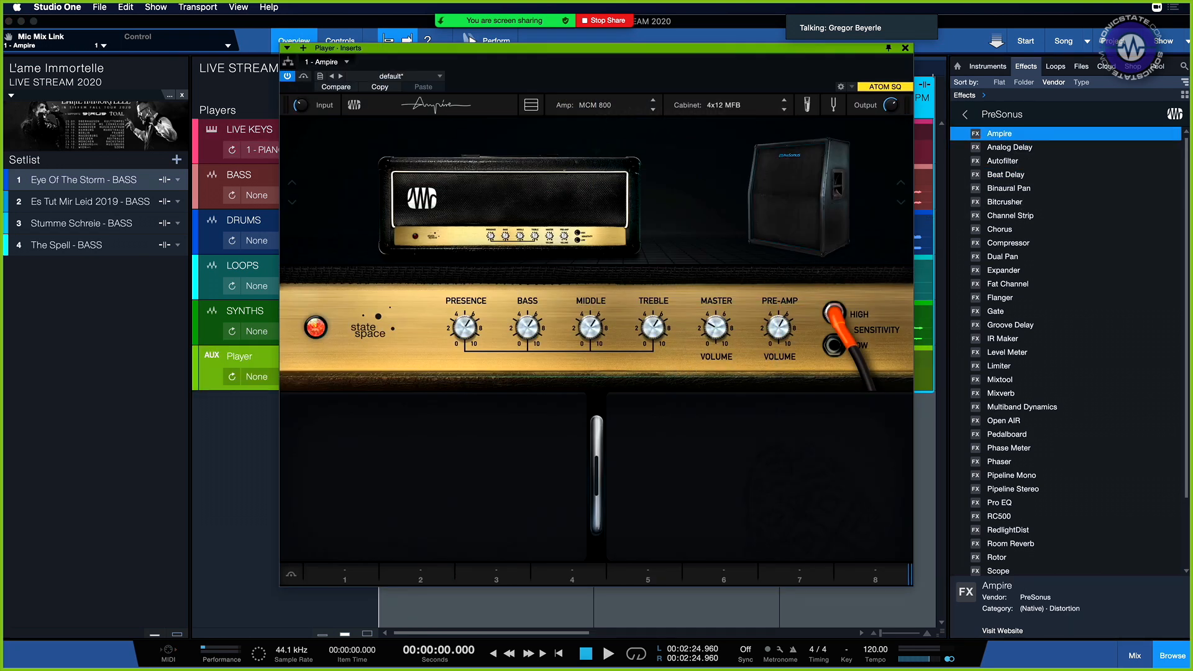
pyautogui.click(652, 112)
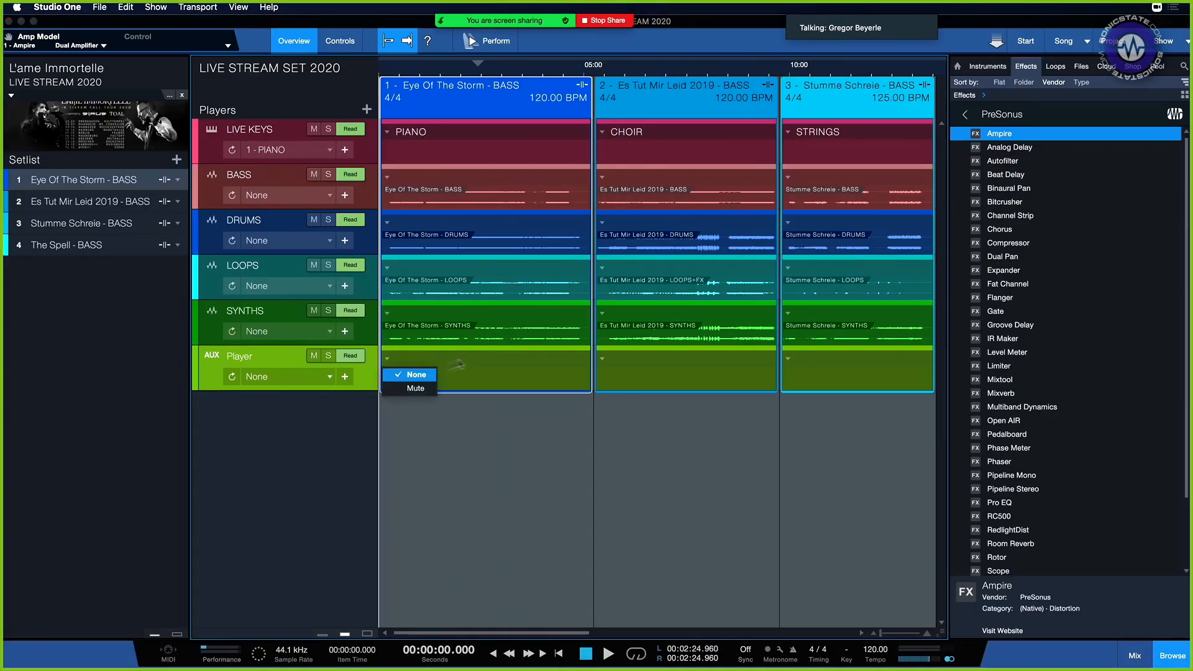
pyautogui.click(411, 385)
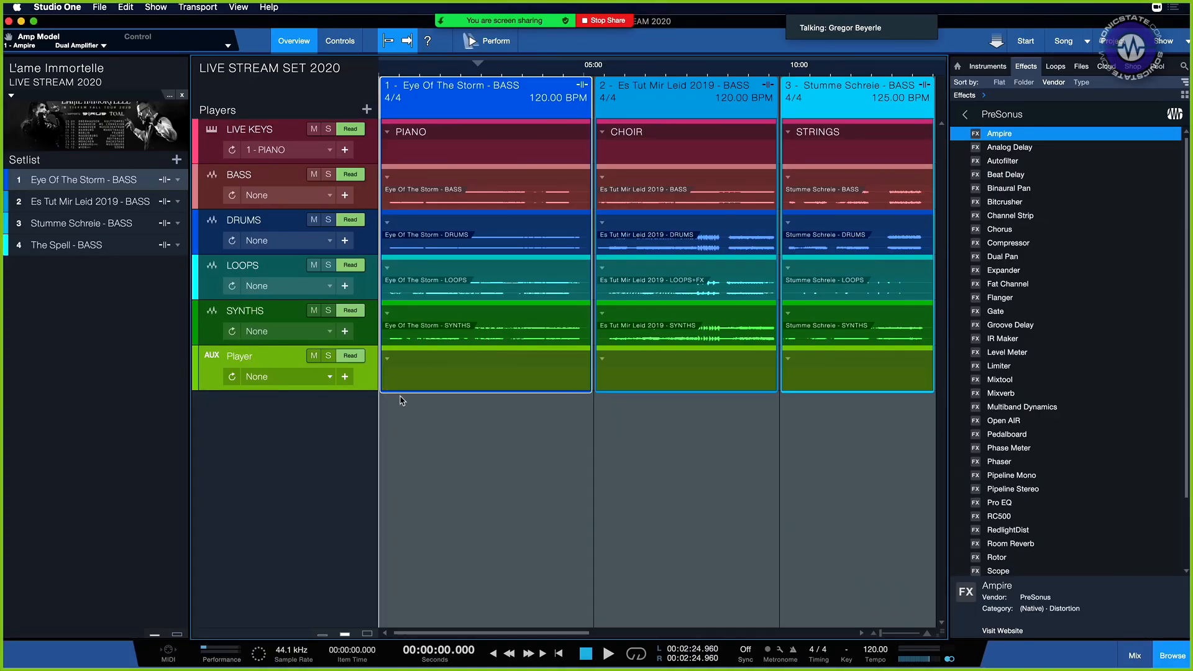
# Save the real-instrument player's sound as a patch named ROCK PATCH and assign it to Eye Of The Storm.
pyautogui.click(344, 378)
pyautogui.write('ROCK PA')
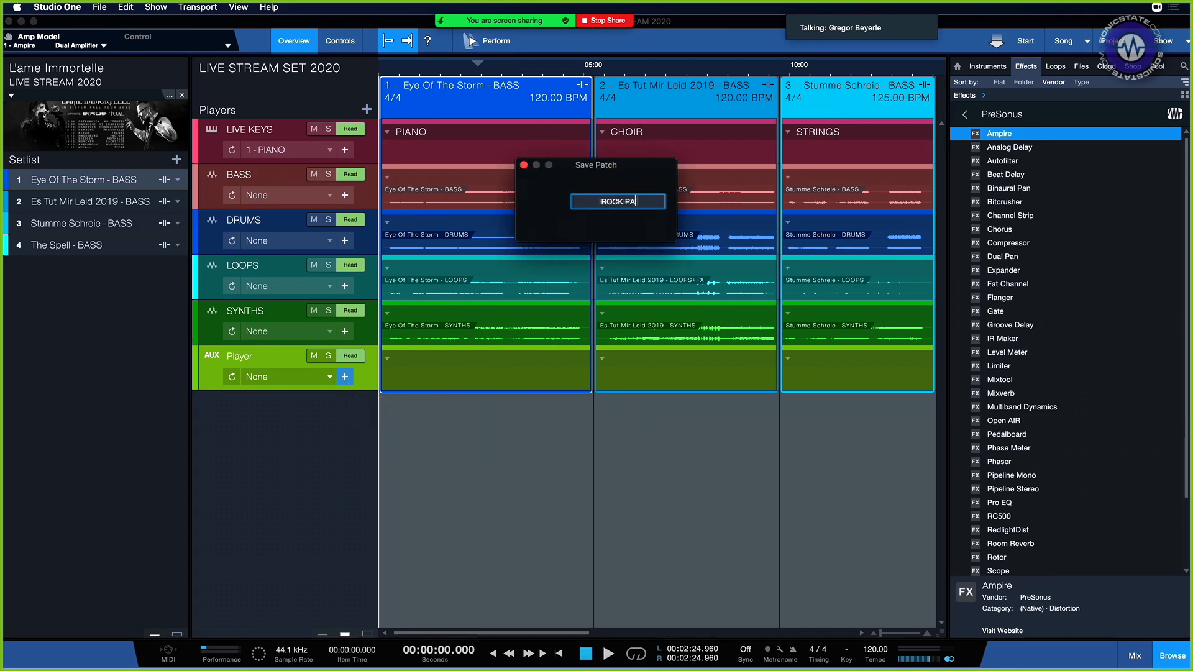
pyautogui.write('TCH')
pyautogui.press('Return')
pyautogui.click(385, 359)
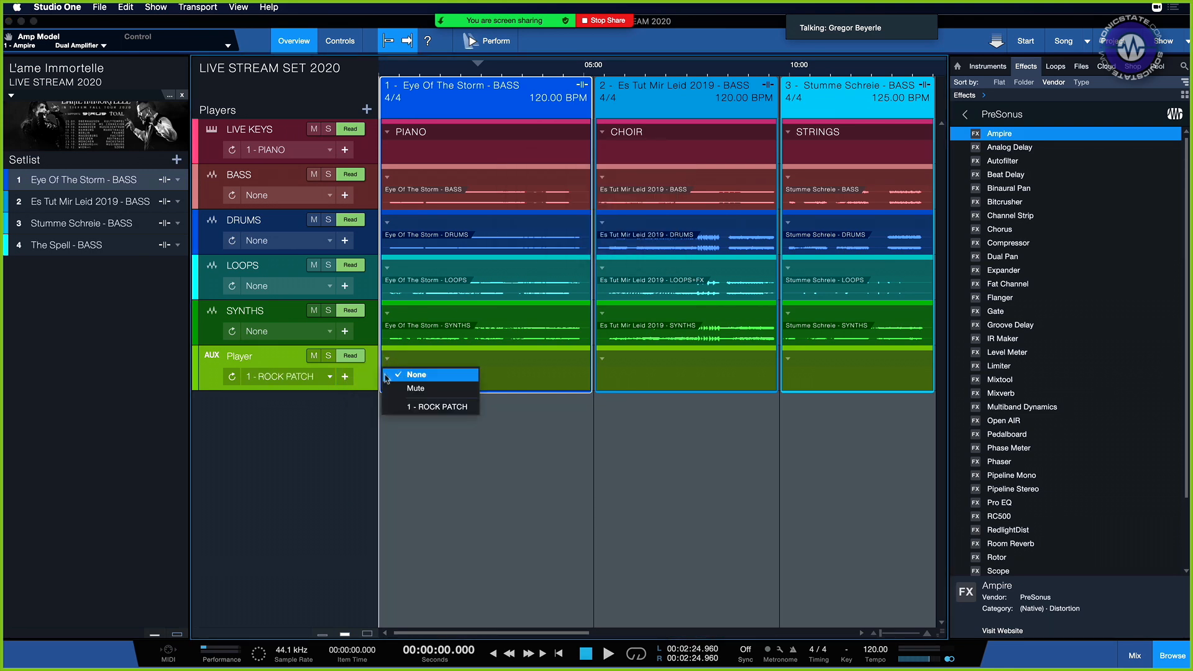
pyautogui.click(435, 404)
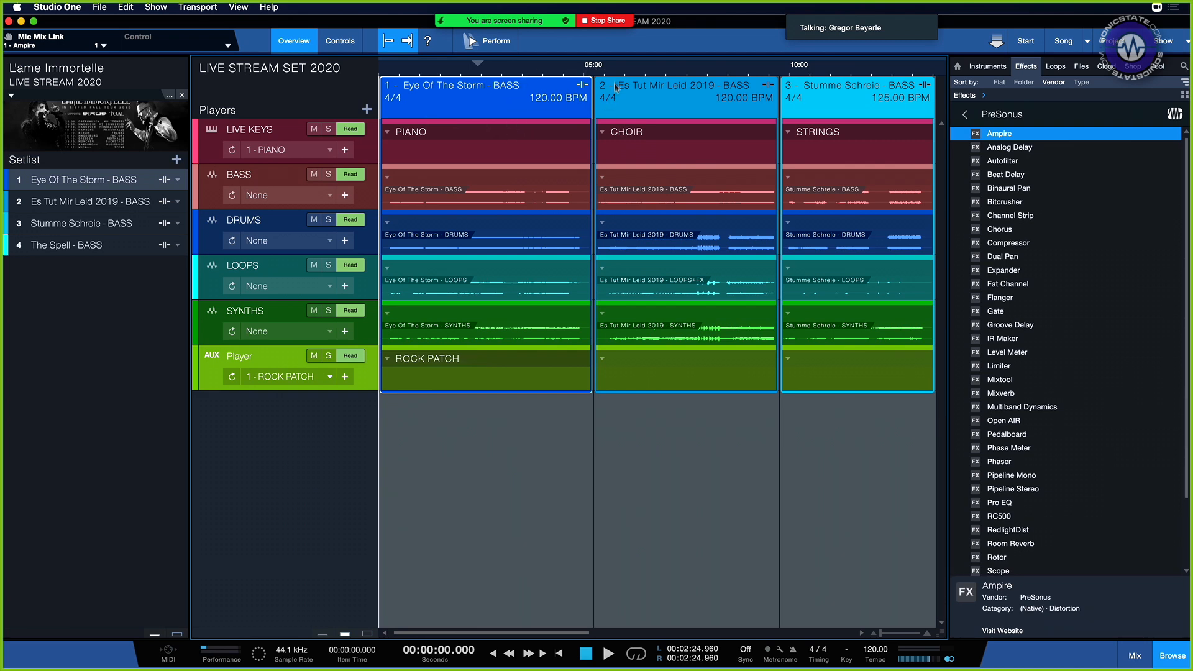
# Move the playhead into Es Tut Mir Leid 2019 and set the player's Ampire to the VC30 amp with the 2x12 Boutique cabinet.
pyautogui.click(622, 66)
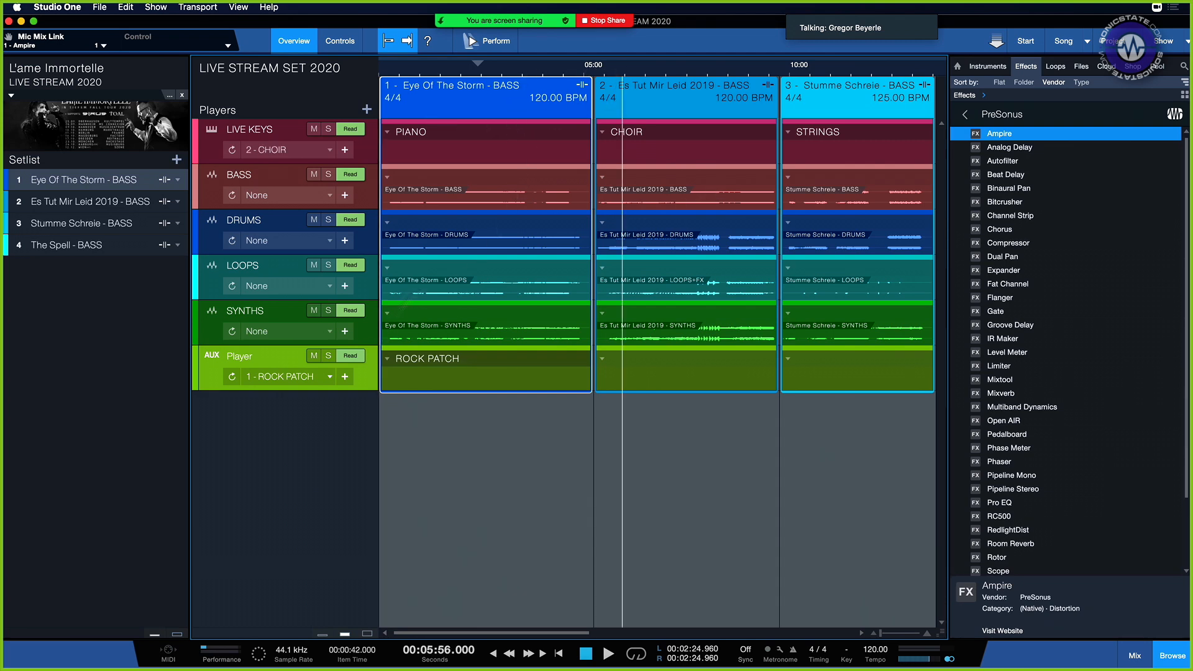
pyautogui.click(1137, 657)
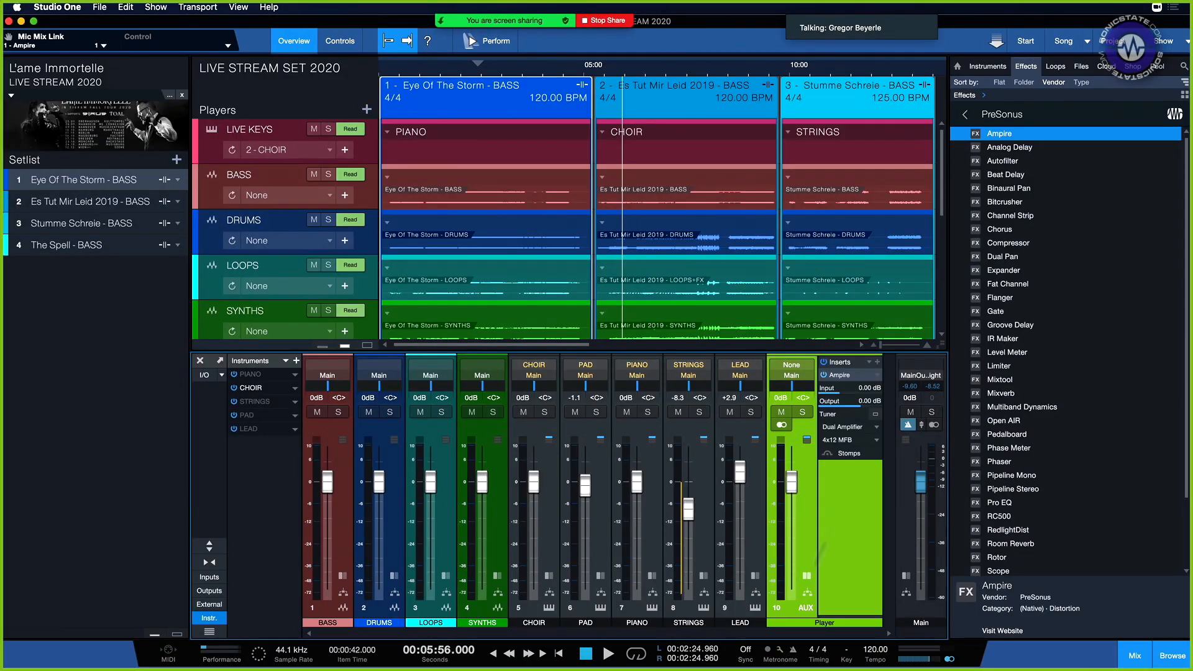
pyautogui.click(847, 375)
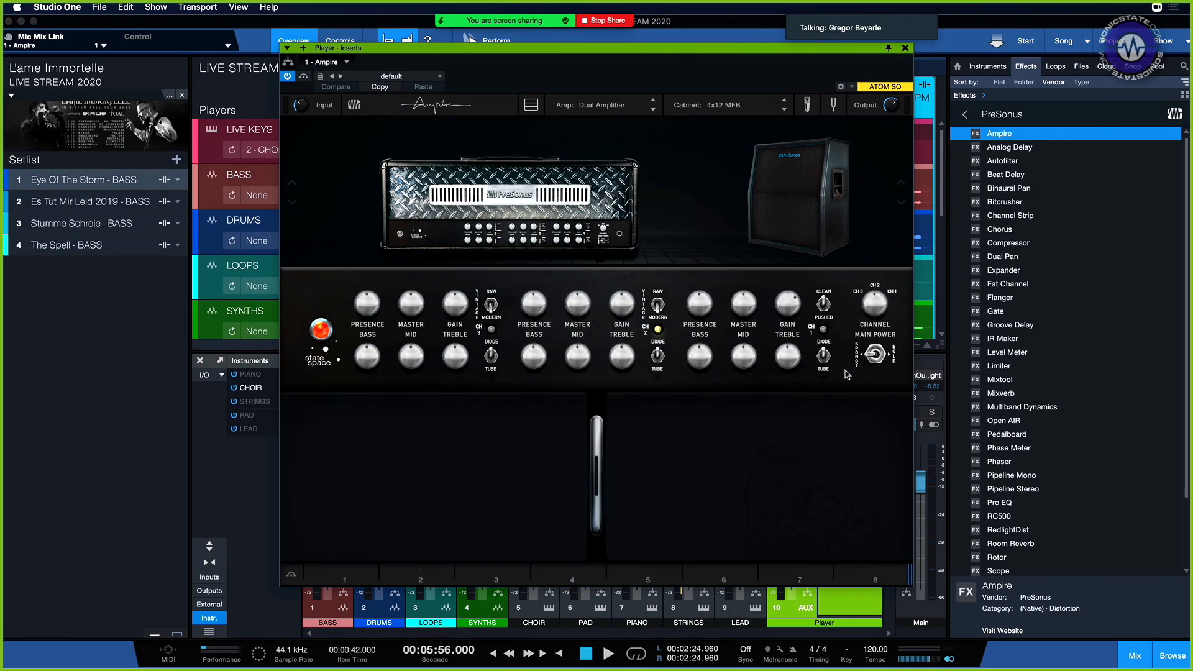
pyautogui.click(619, 102)
pyautogui.click(763, 118)
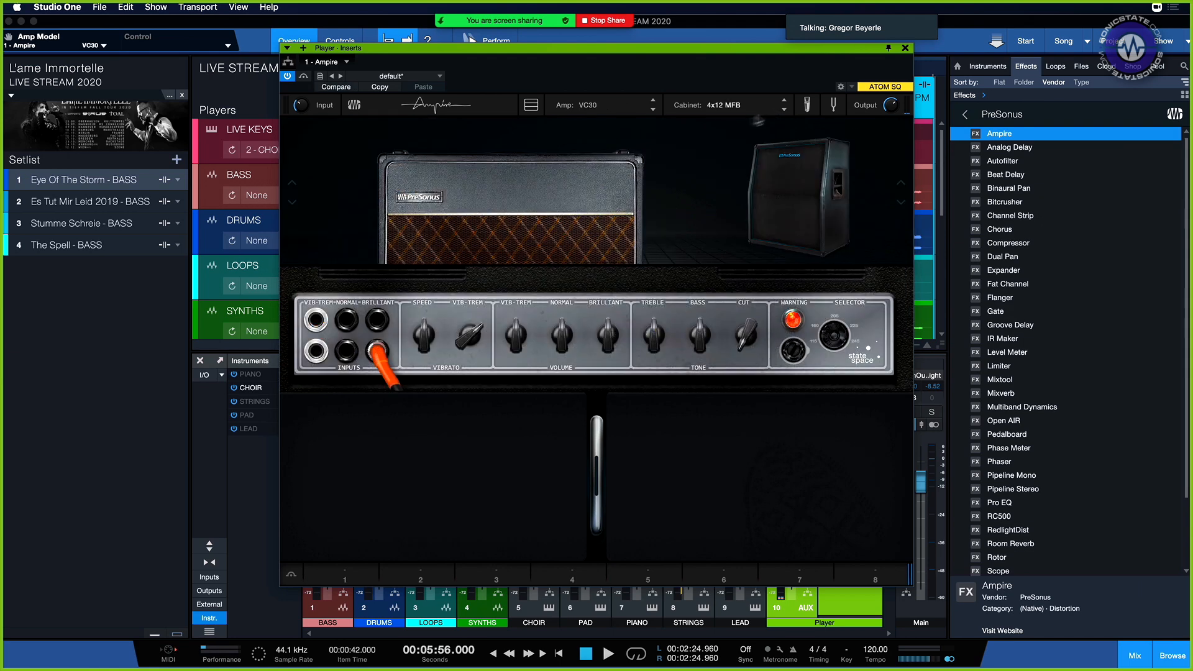
pyautogui.click(737, 108)
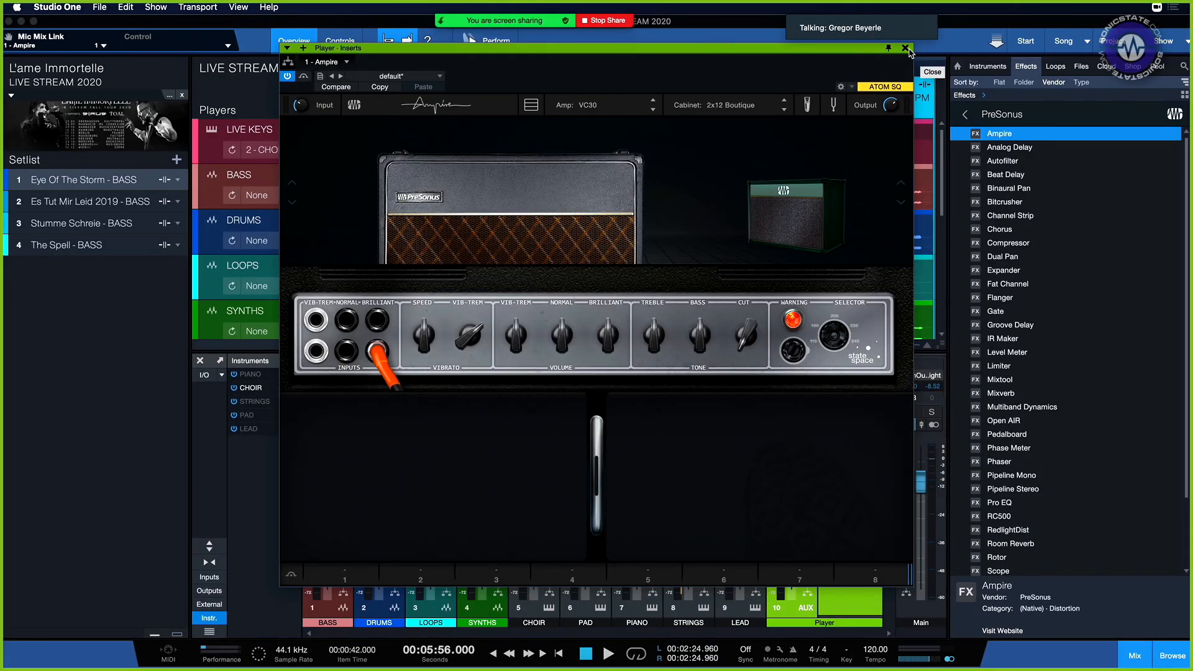
pyautogui.click(905, 48)
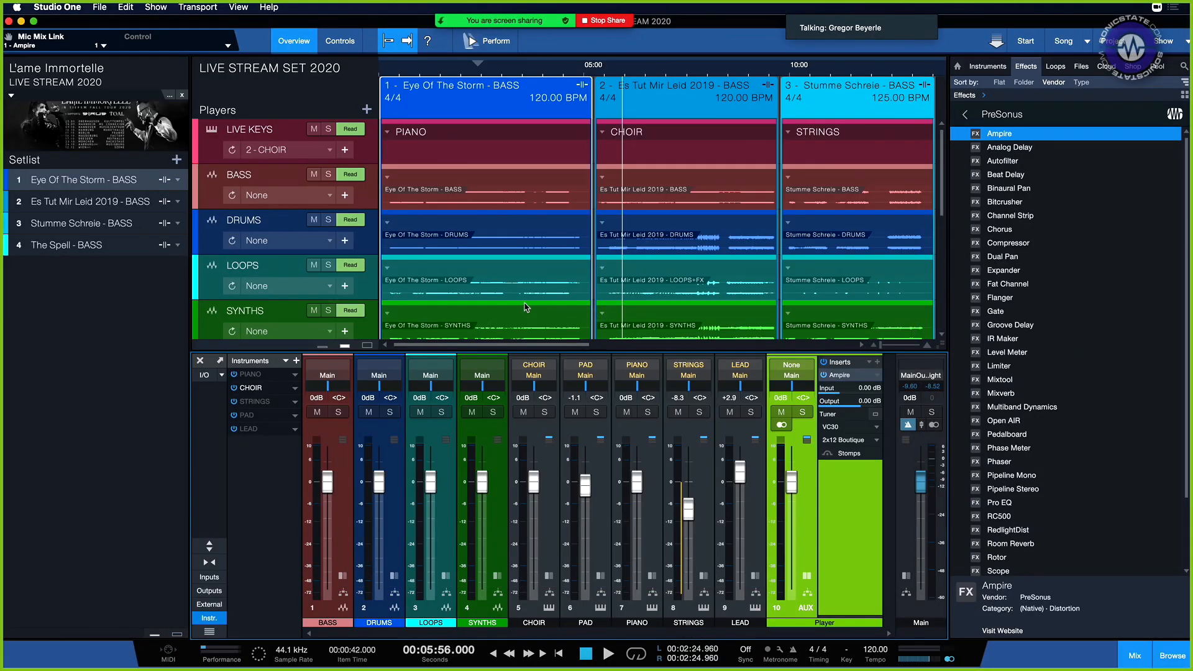
# Save the changed Ampire sound as a patch named VC30 and assign it to Es Tut Mir Leid 2019.
pyautogui.scroll(-2, 525, 307)
pyautogui.click(345, 320)
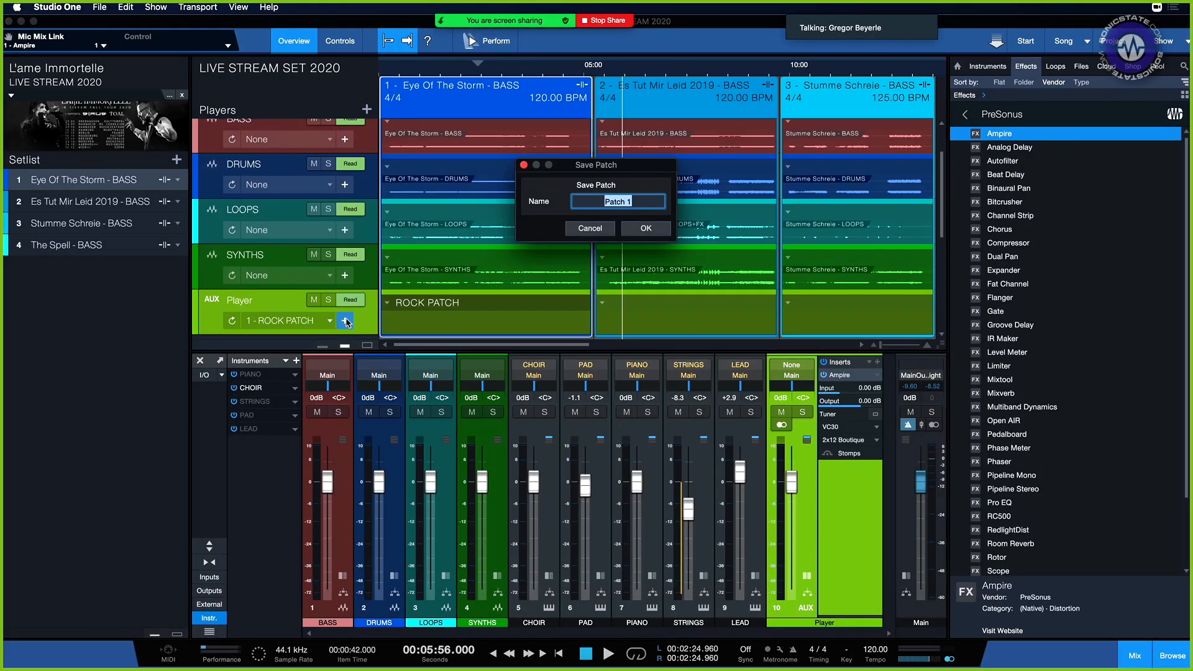
pyautogui.write('VC30')
pyautogui.press('Return')
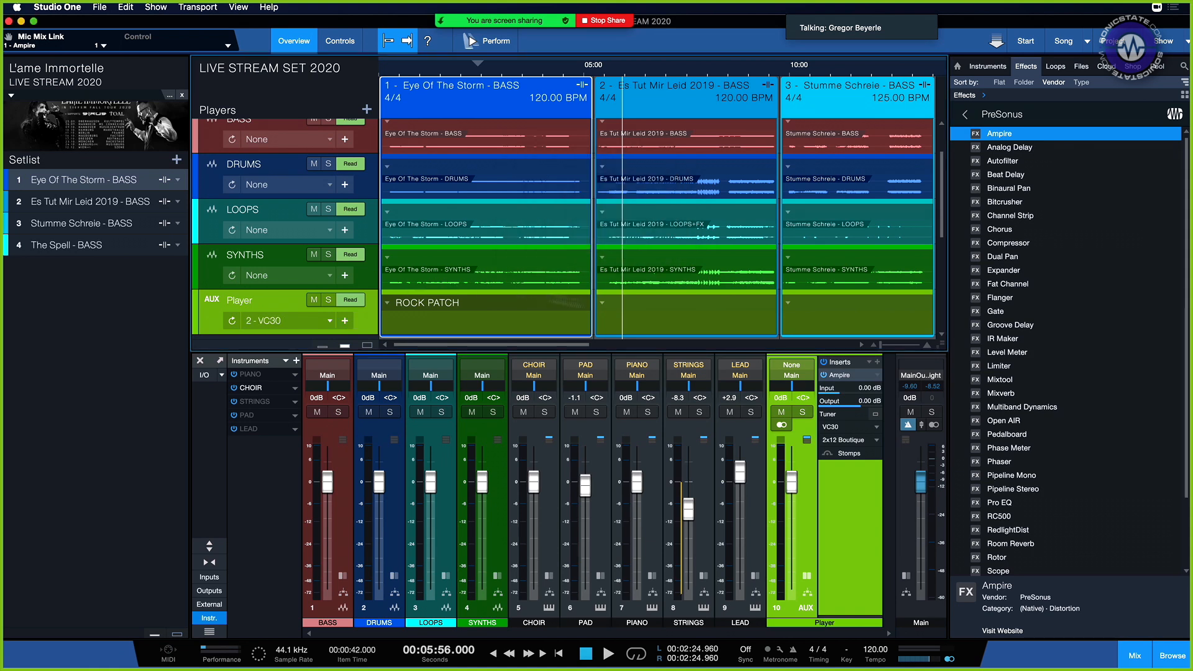
pyautogui.click(602, 302)
pyautogui.click(644, 374)
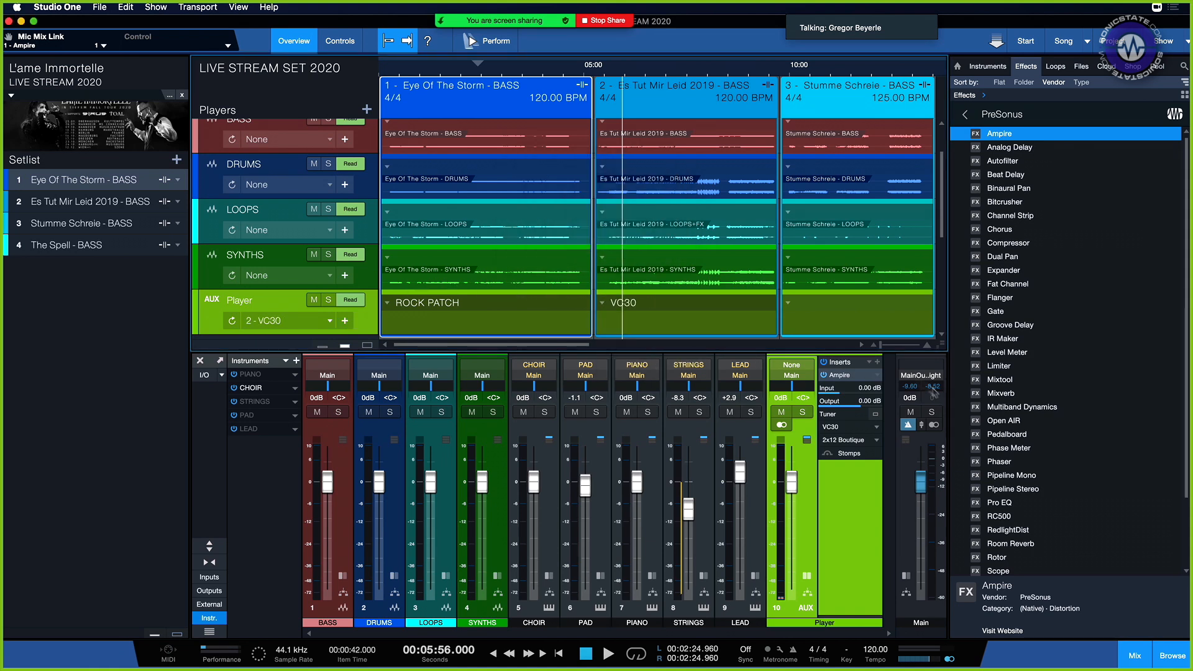
# Reopen Ampire beside the song timeline and switch between the first two songs to compare their amp patches.
pyautogui.click(845, 375)
pyautogui.moveTo(677, 50); pyautogui.dragTo(664, 248)
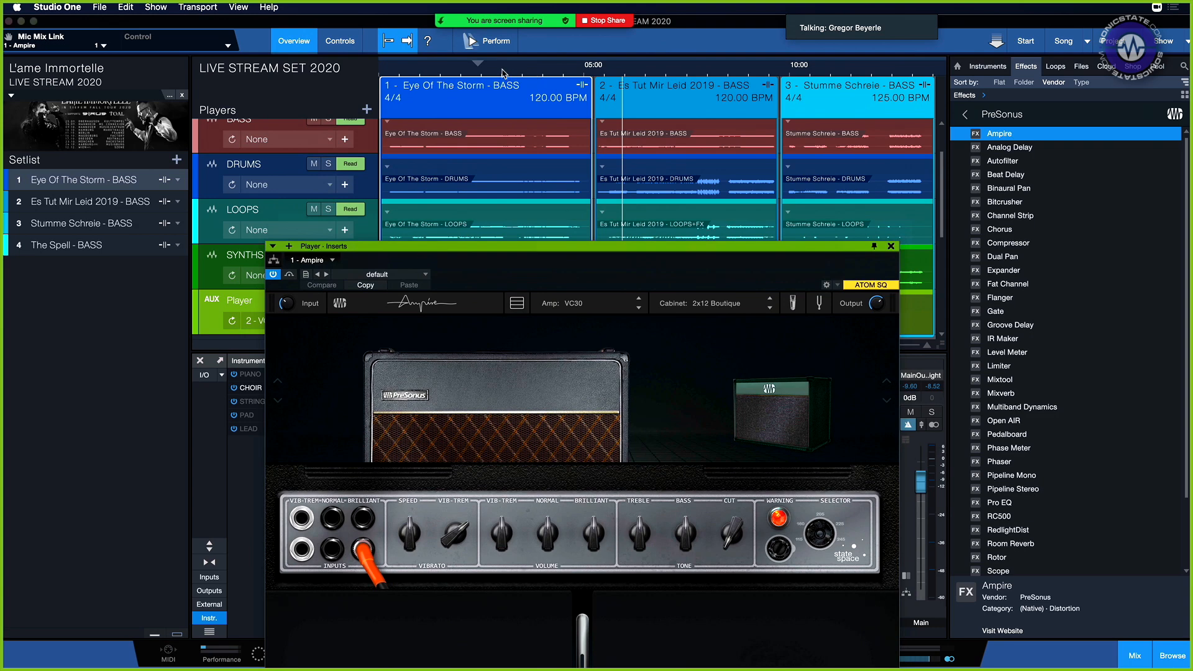
pyautogui.click(517, 91)
pyautogui.click(644, 96)
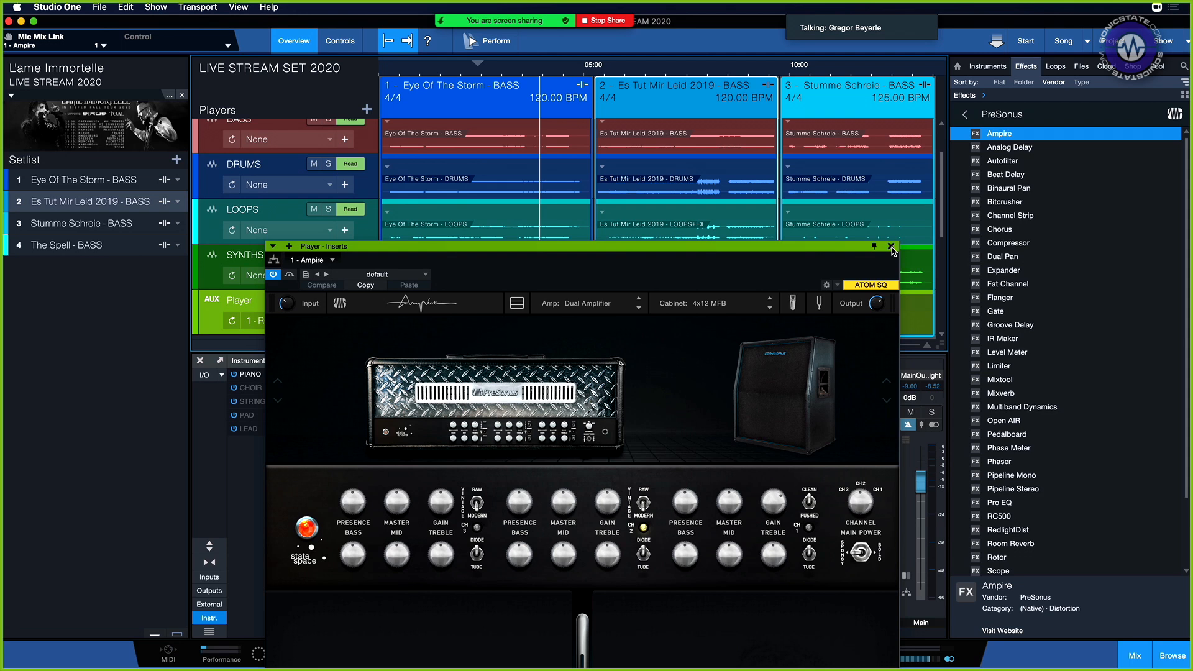
# Set Ampire's input level to -1.26 dB and close the effect.
pyautogui.moveTo(289, 307); pyautogui.dragTo(289, 296)
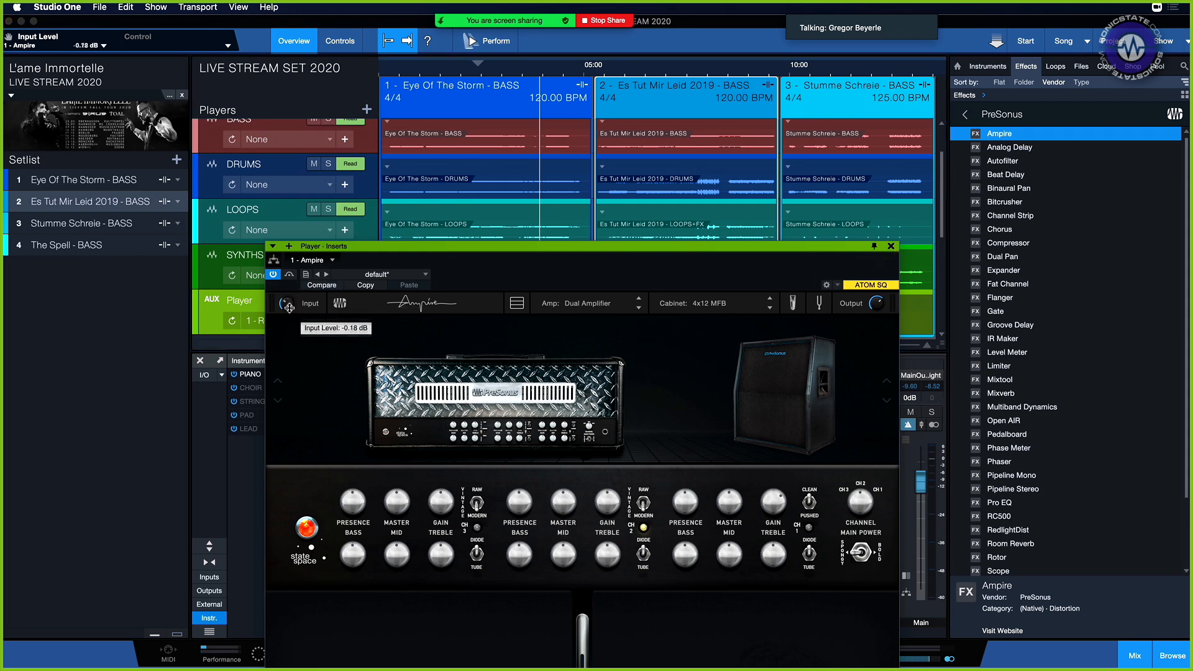
pyautogui.click(891, 246)
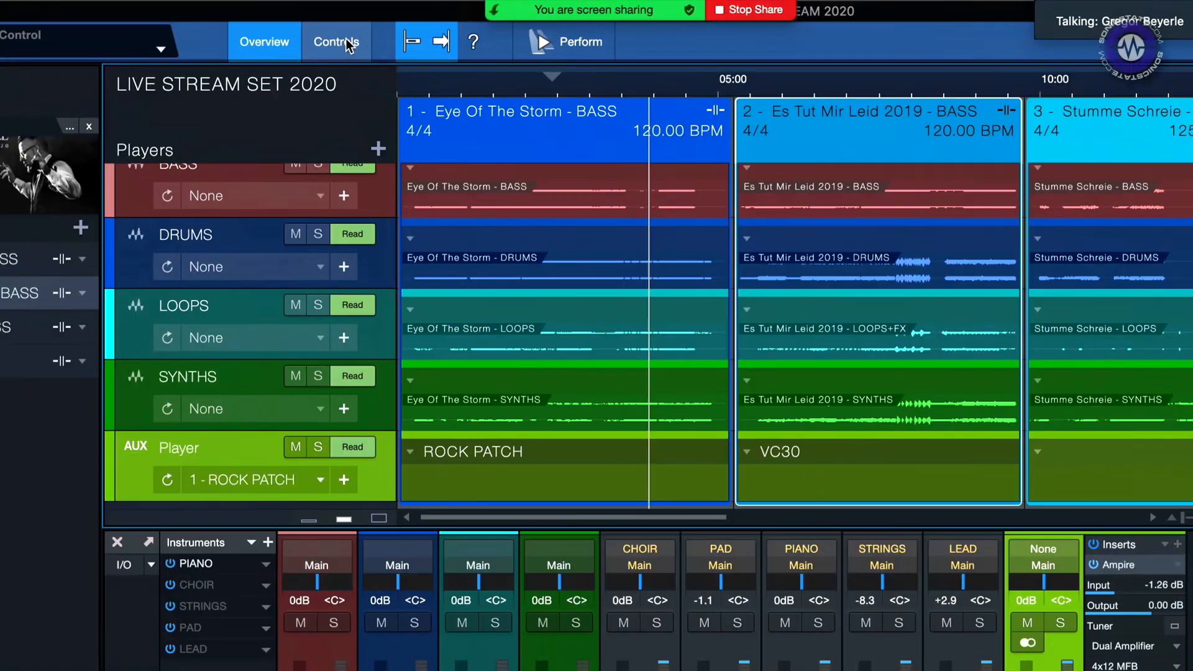
# In the controls editor, with the console hidden, assign the player's Ampire Input Level to Fader 8 and color the fader red.
pyautogui.click(346, 42)
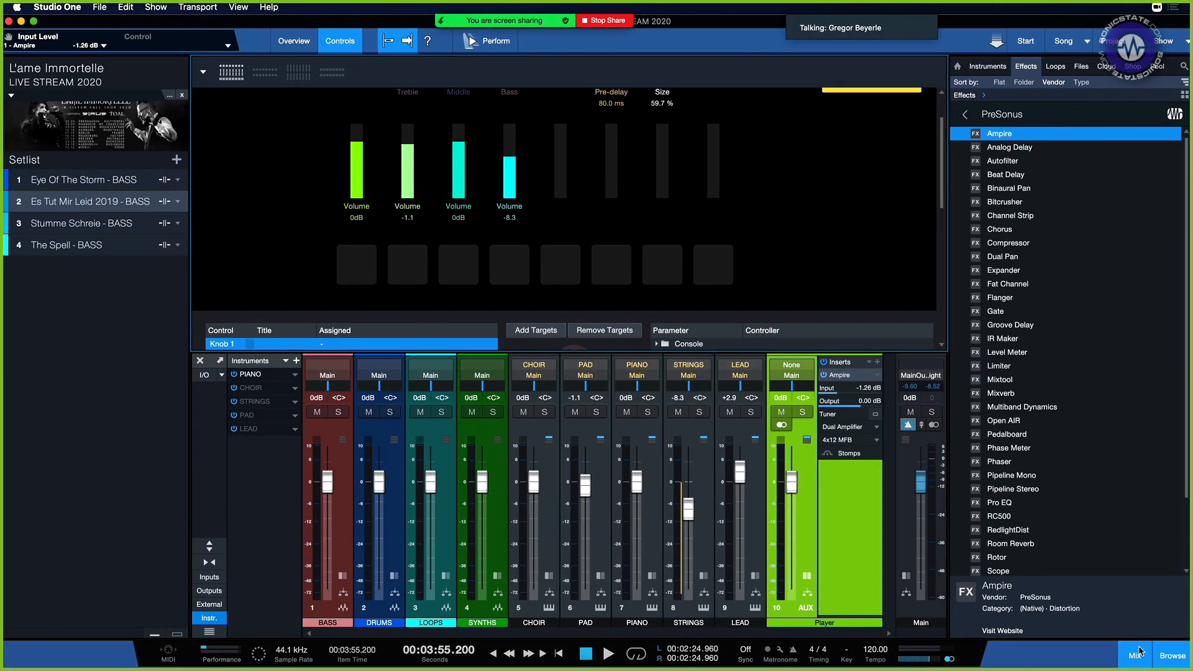
pyautogui.click(1140, 651)
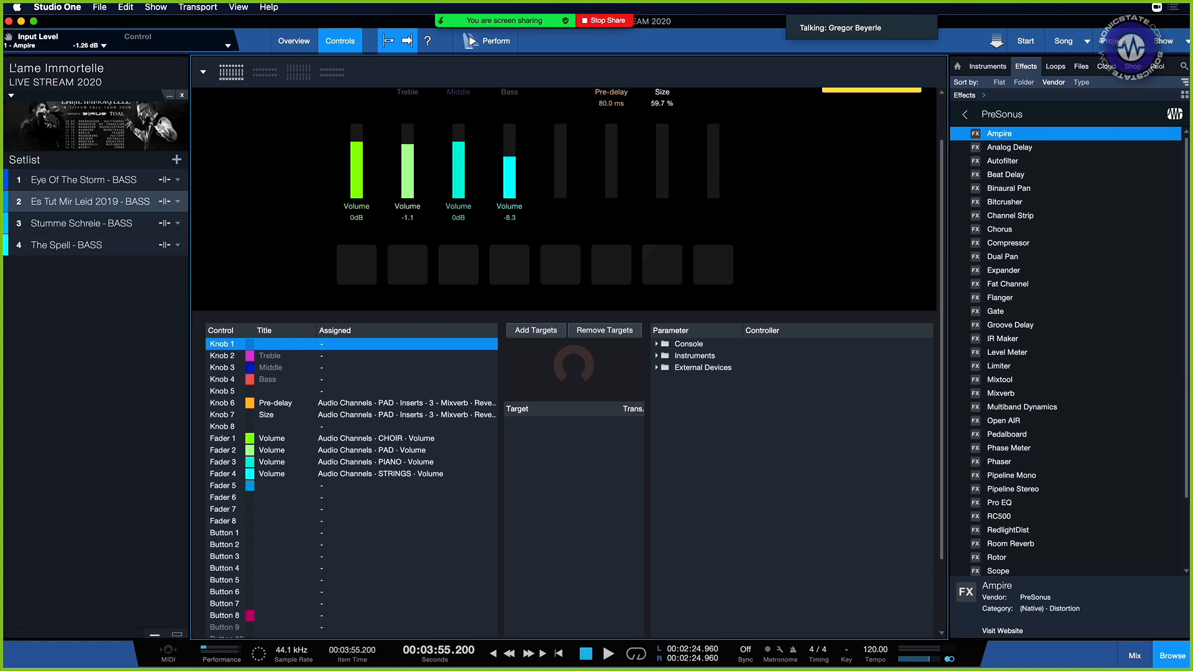
pyautogui.click(240, 523)
pyautogui.click(658, 356)
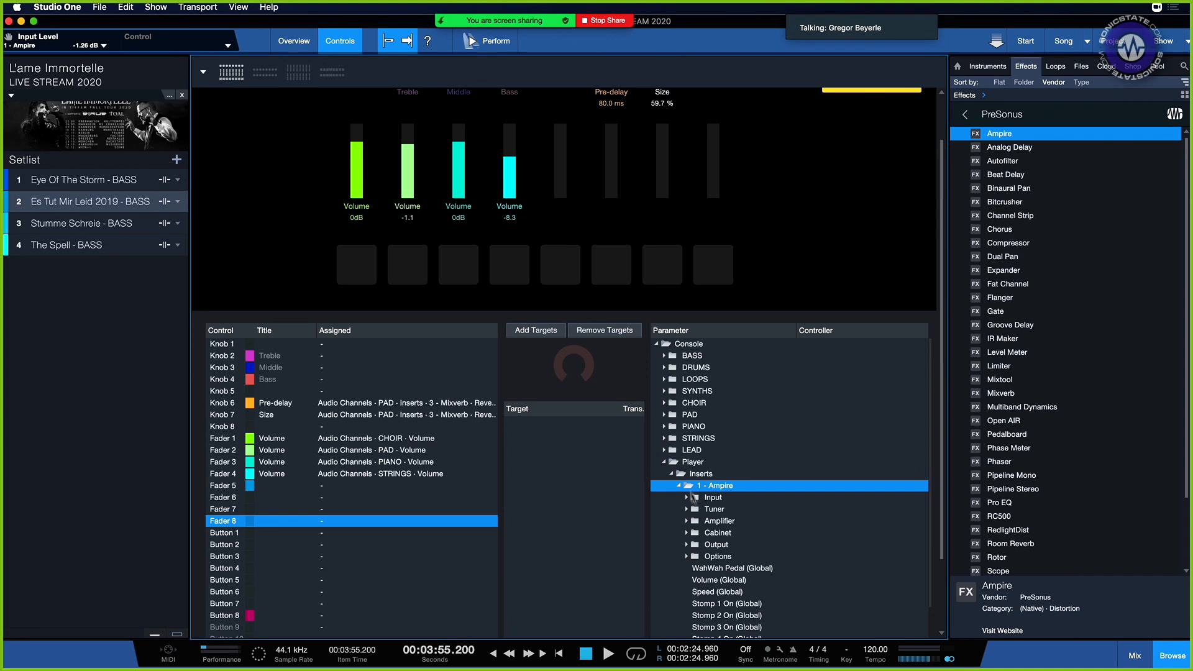
pyautogui.click(687, 497)
pyautogui.moveTo(703, 510); pyautogui.dragTo(719, 169)
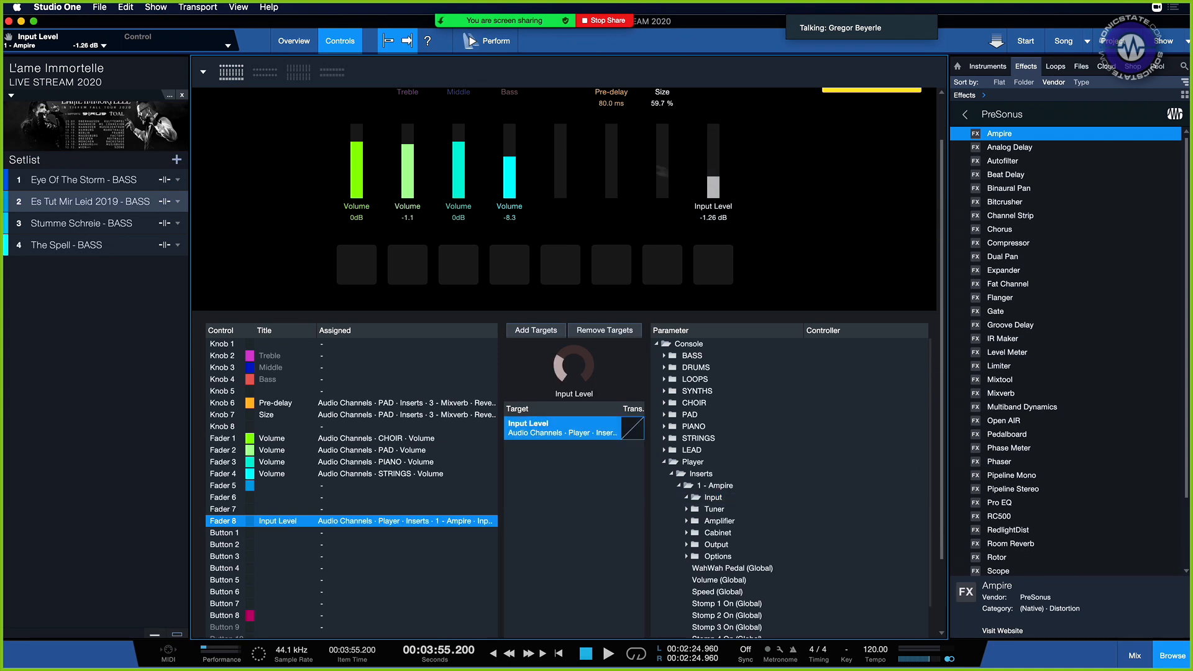
pyautogui.click(733, 210)
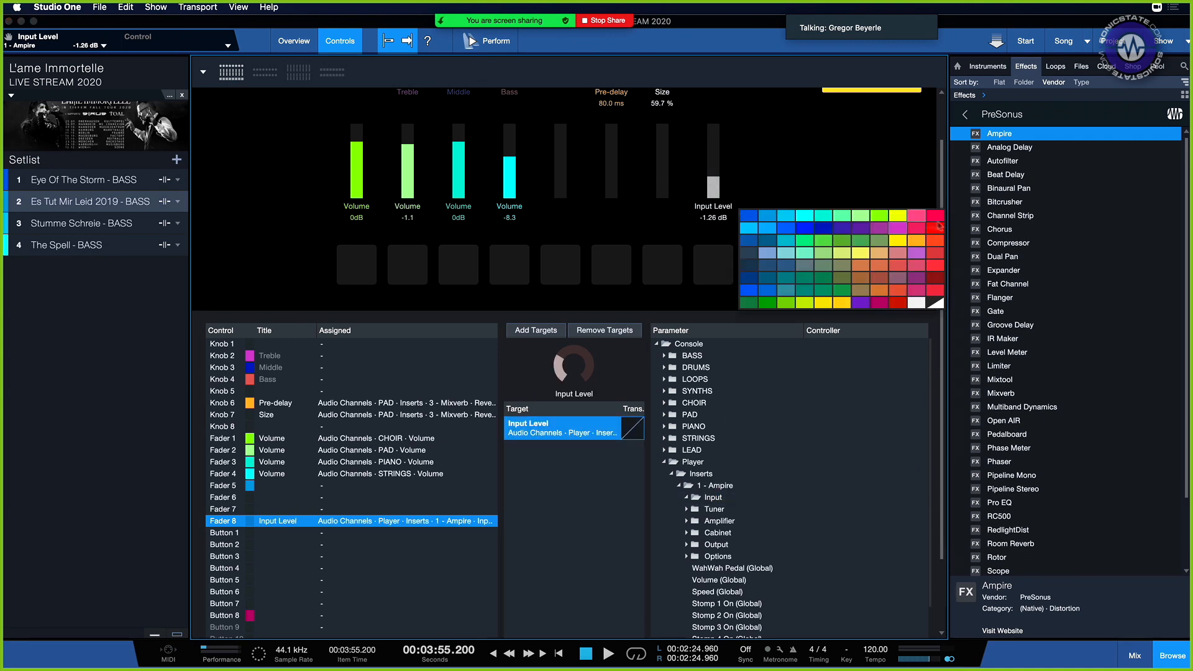
pyautogui.click(934, 228)
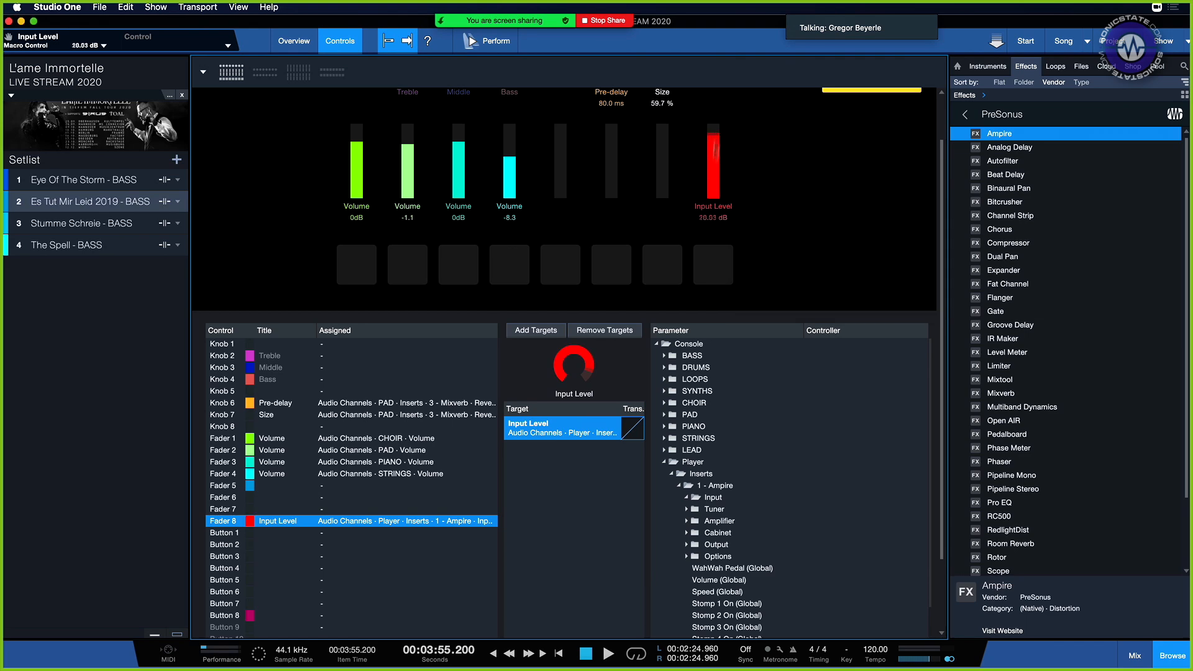
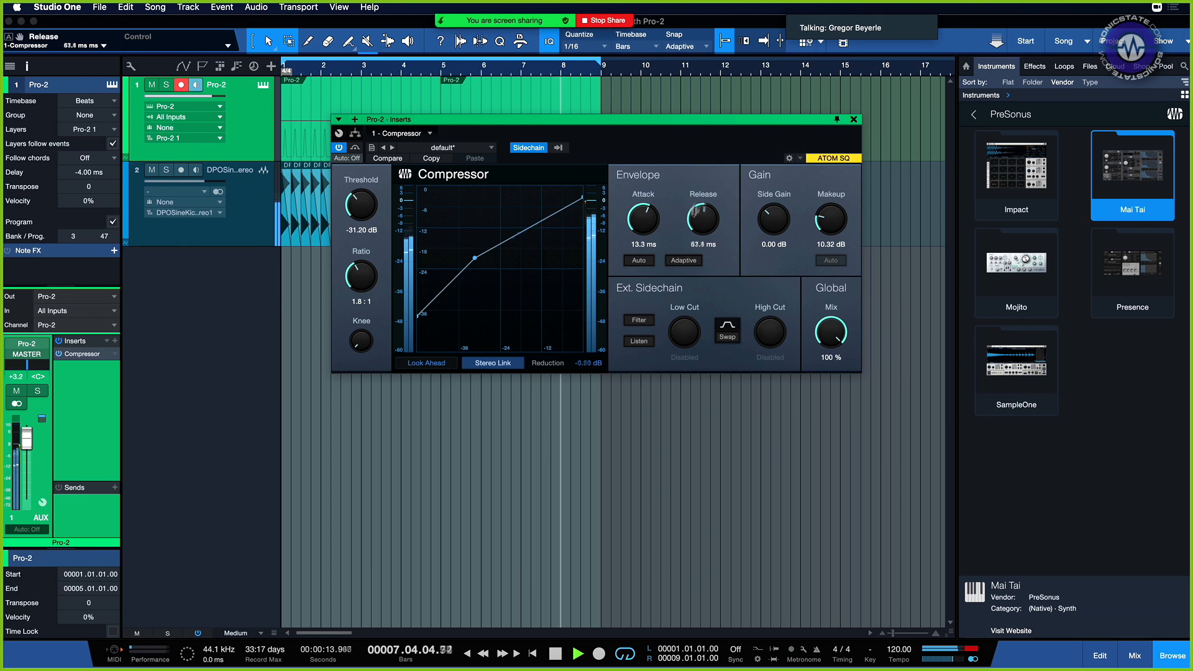
# Raise the ratio of the Pro-2 channel's Compressor and set its gain to 17.76 dB.
pyautogui.moveTo(361, 279); pyautogui.dragTo(365, 202)
pyautogui.moveTo(775, 218); pyautogui.dragTo(781, 211)
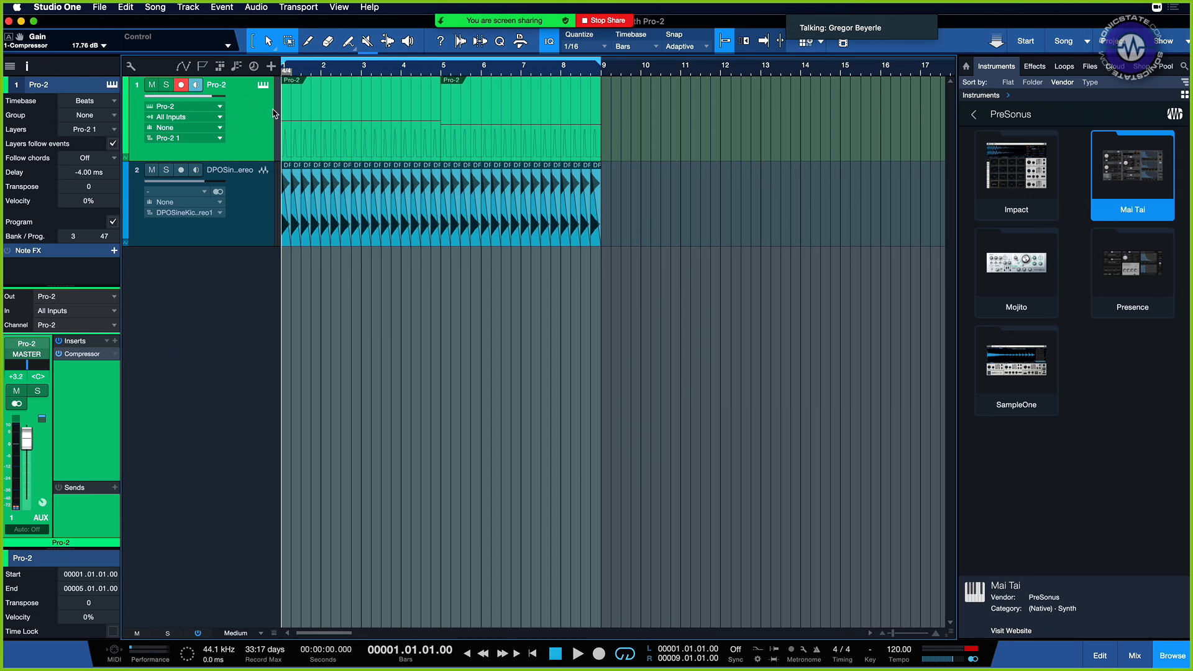
# Add an instrument track below the Pro-2 track and reselect the Pro-2 track.
pyautogui.press('t')
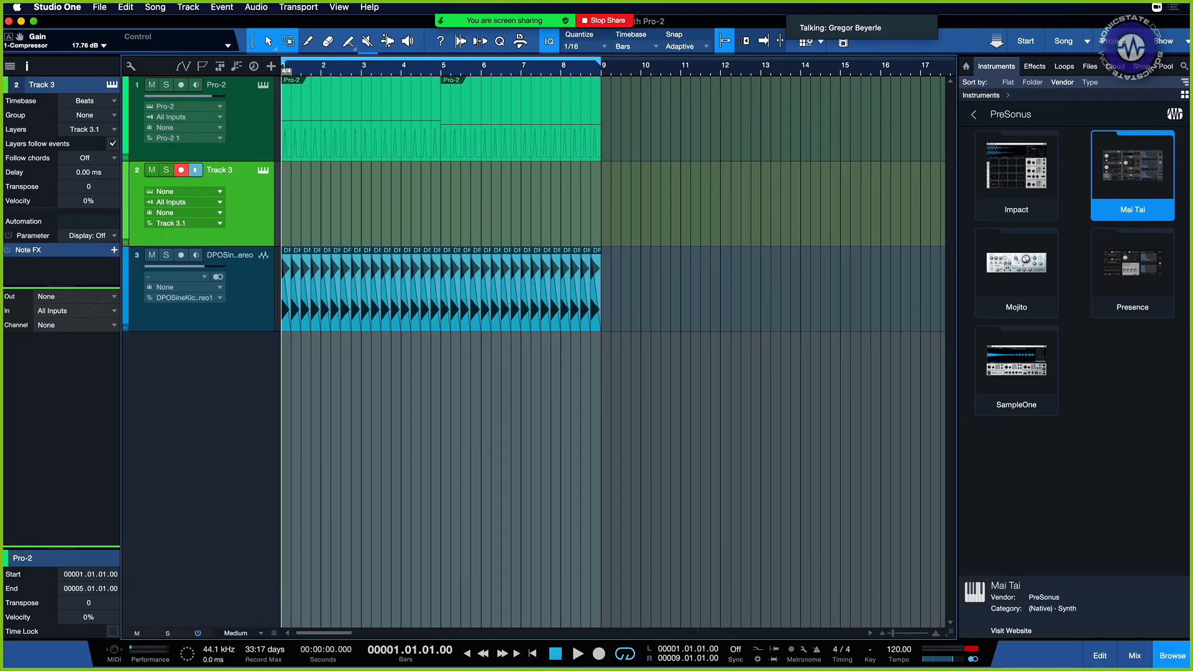
pyautogui.click(252, 152)
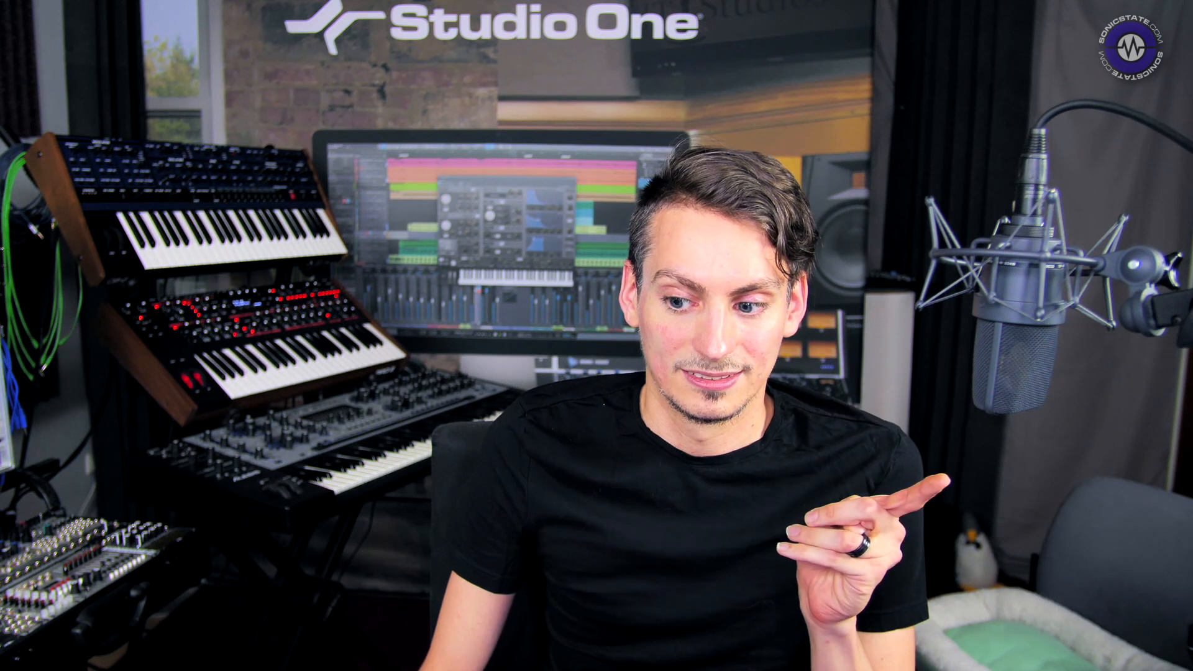
# Show the console's external devices and examine the port, MIDI channel and clock options for adding a new instrument, without adding it.
pyautogui.click(1135, 651)
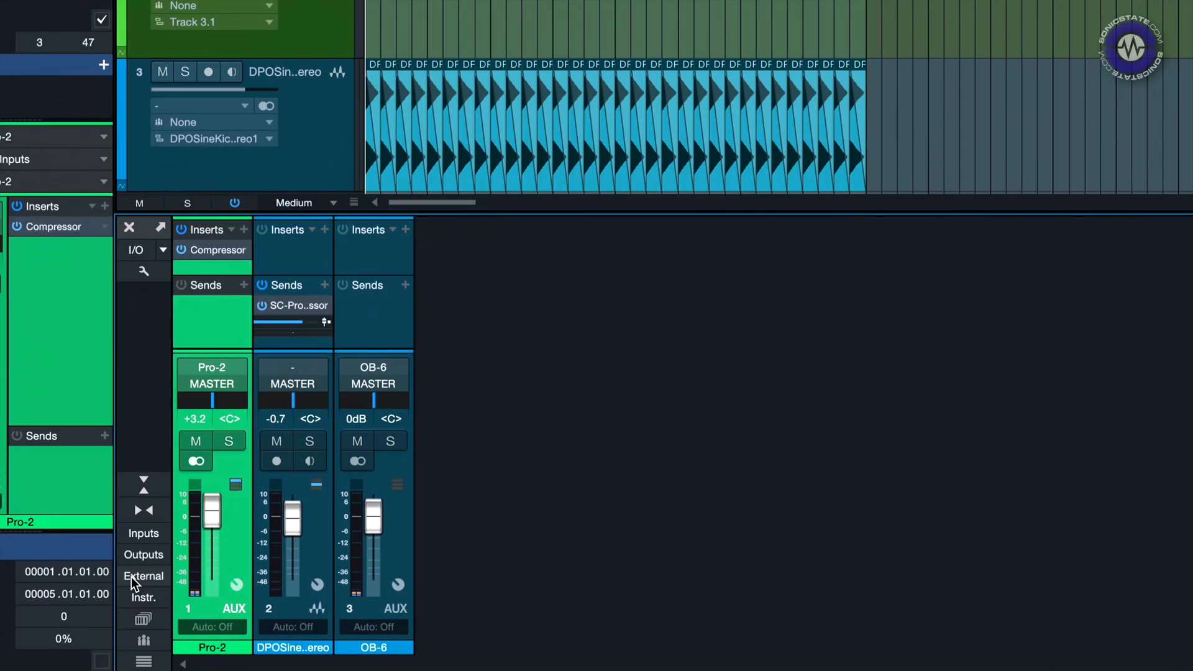
pyautogui.click(133, 581)
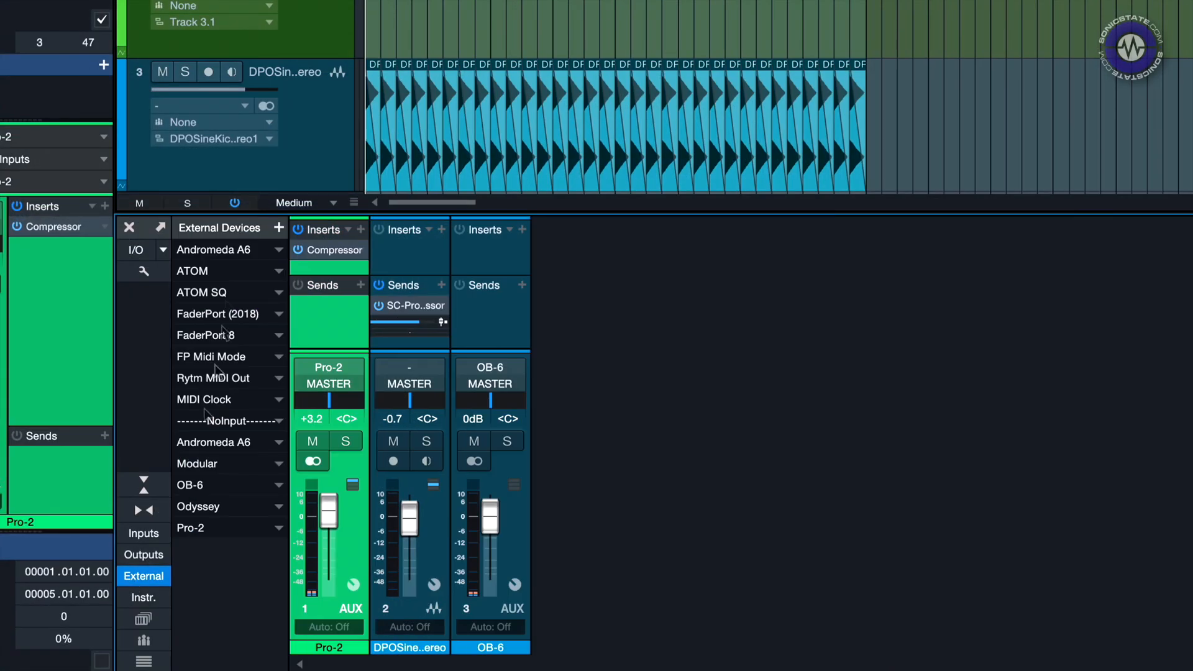
pyautogui.click(273, 230)
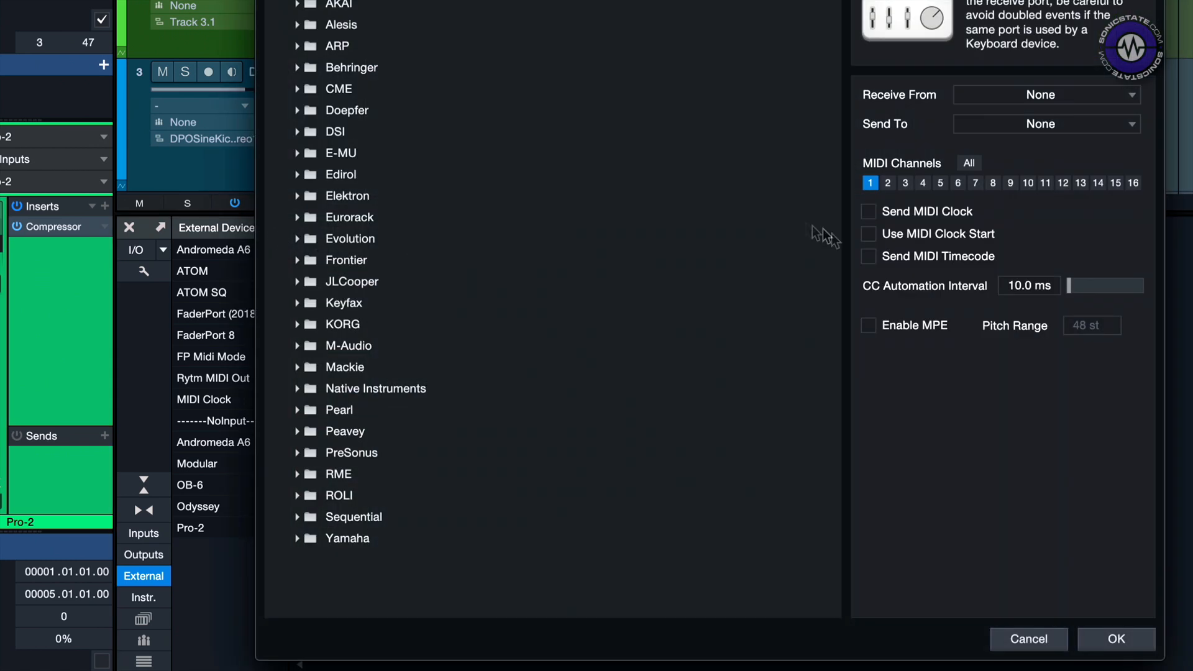
pyautogui.click(266, 116)
pyautogui.click(269, 128)
pyautogui.click(261, 142)
pyautogui.click(274, 131)
pyautogui.click(689, 269)
pyautogui.click(689, 285)
pyautogui.click(687, 289)
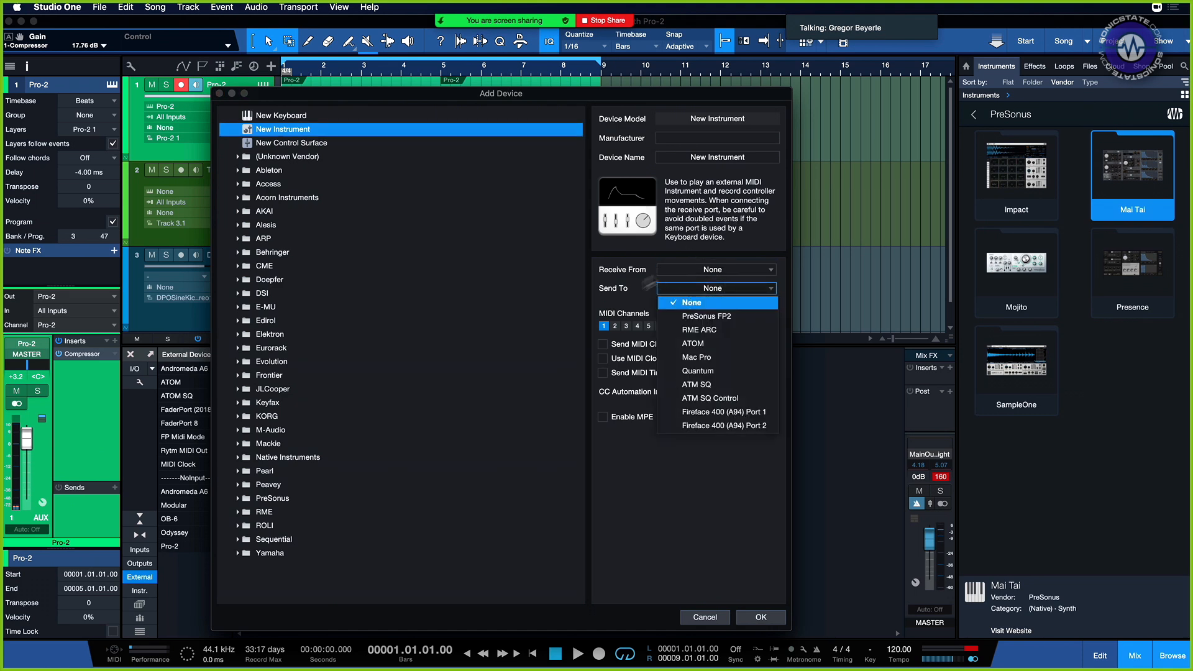
pyautogui.click(647, 283)
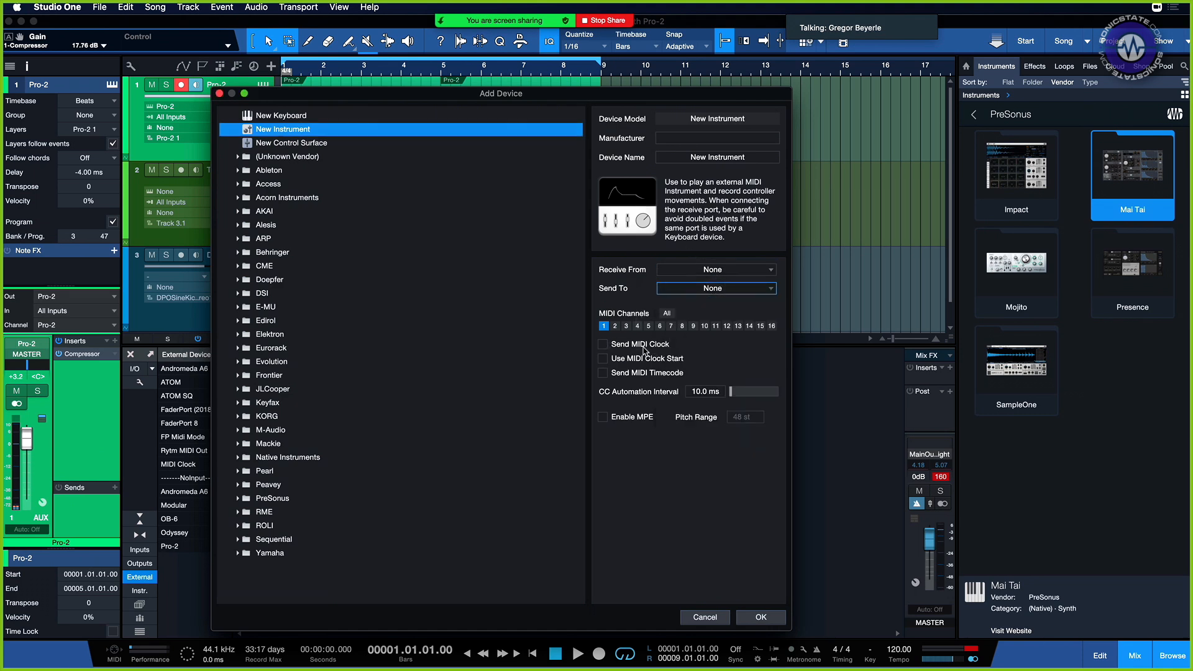
pyautogui.click(721, 618)
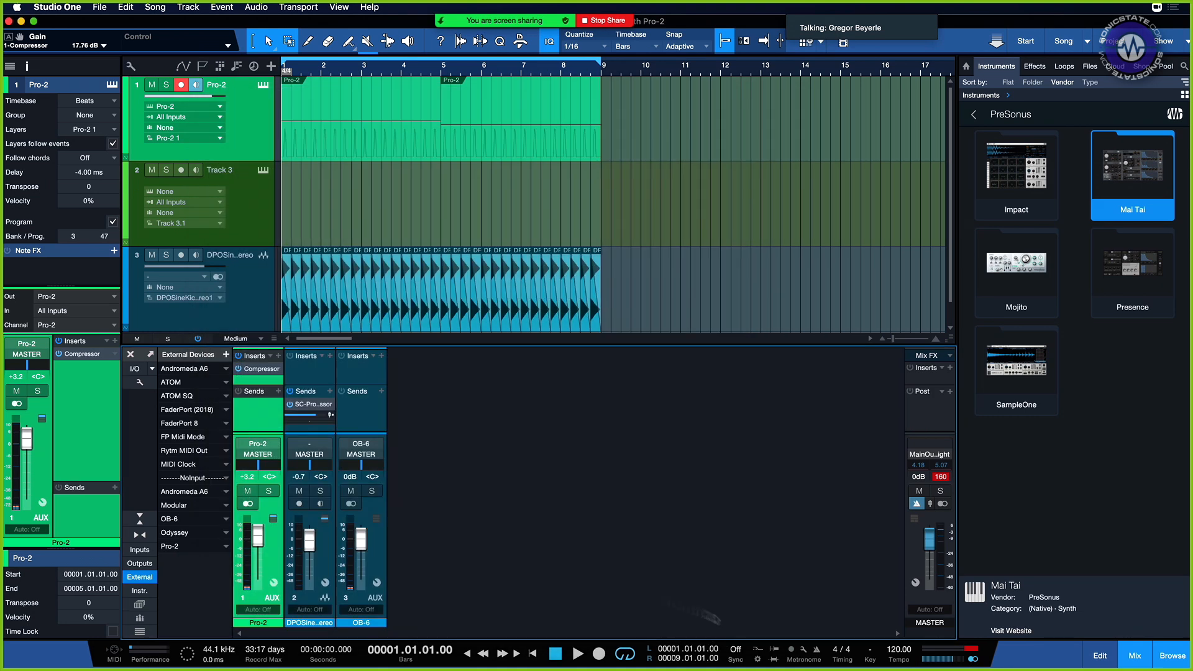
# Add an aux channel to the Pro-2 external instrument through its device outputs and close the device window.
pyautogui.doubleClick(180, 548)
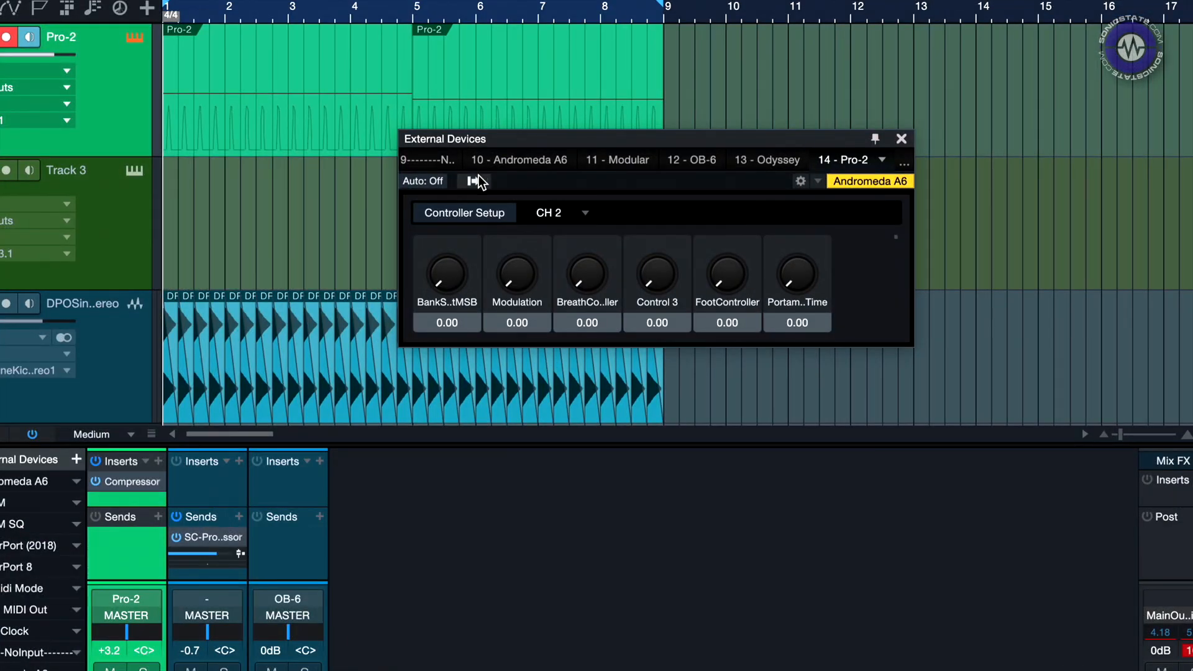
pyautogui.click(481, 177)
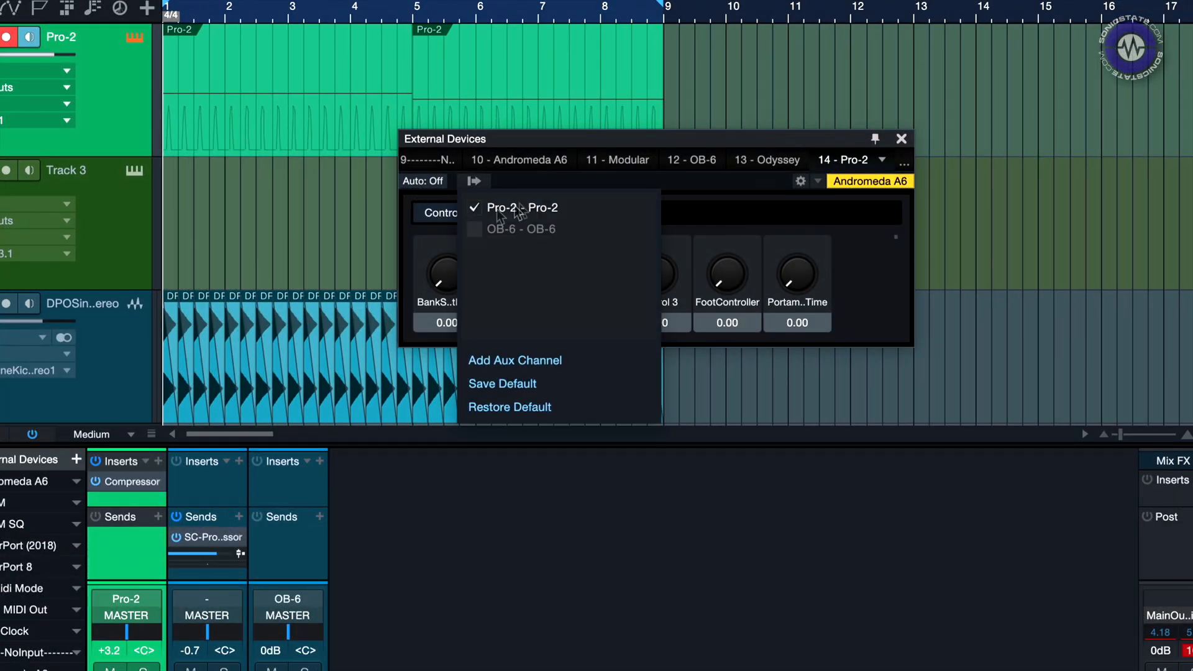
pyautogui.click(508, 360)
pyautogui.click(423, 549)
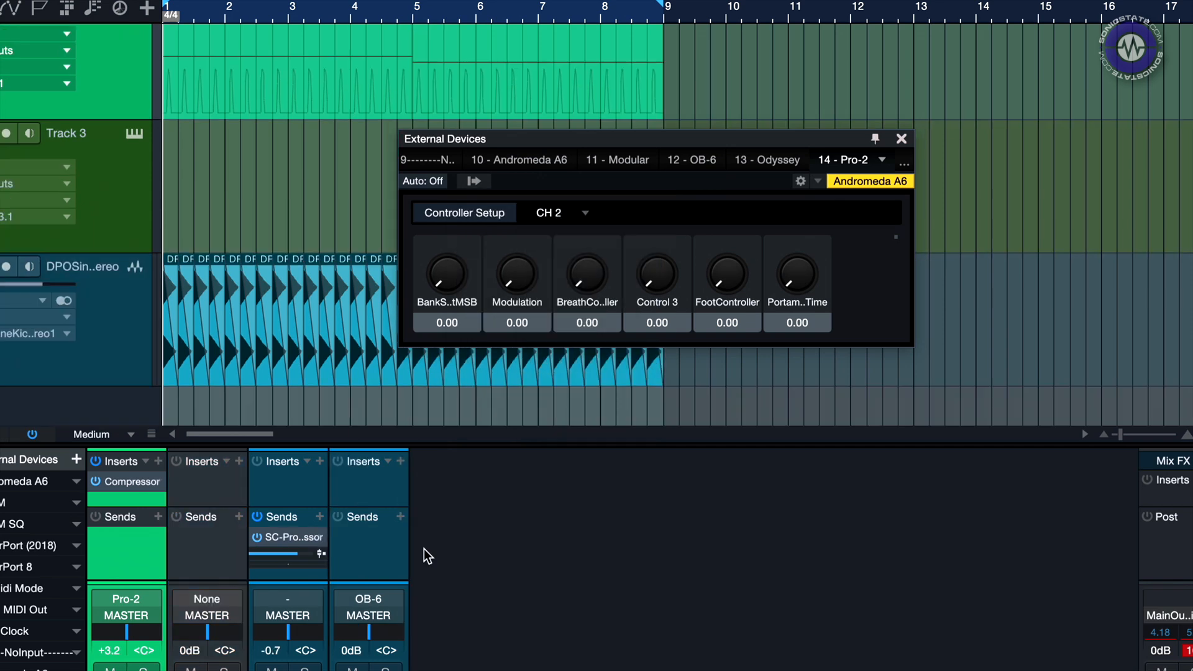
pyautogui.press('super+z')
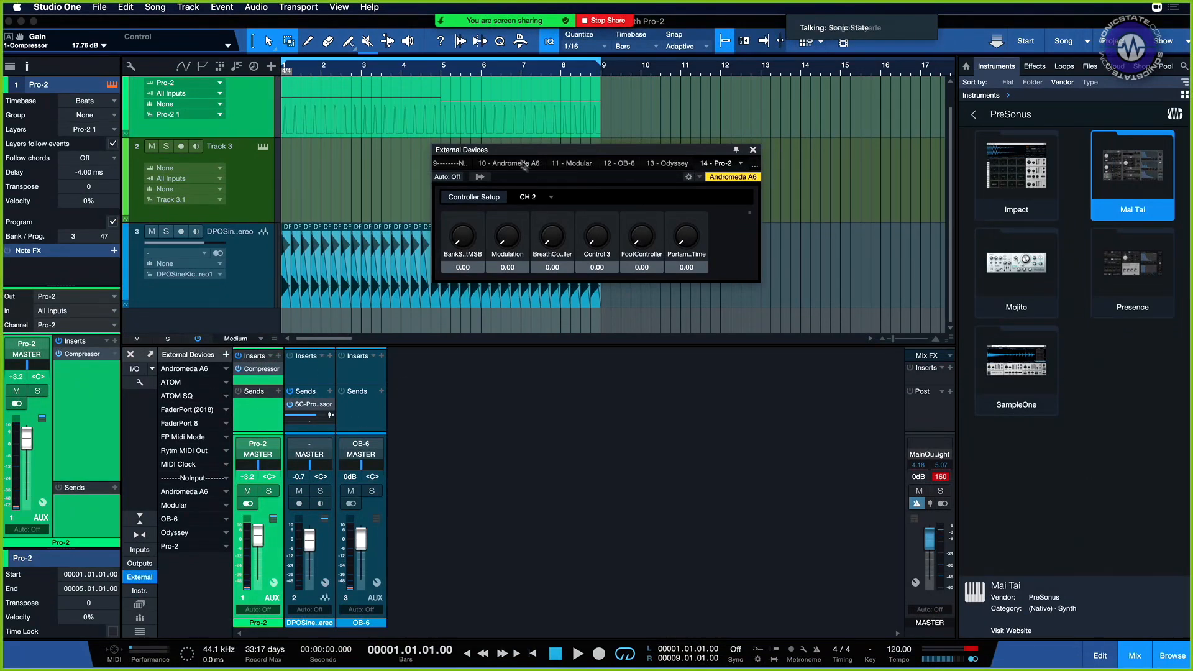
pyautogui.click(480, 177)
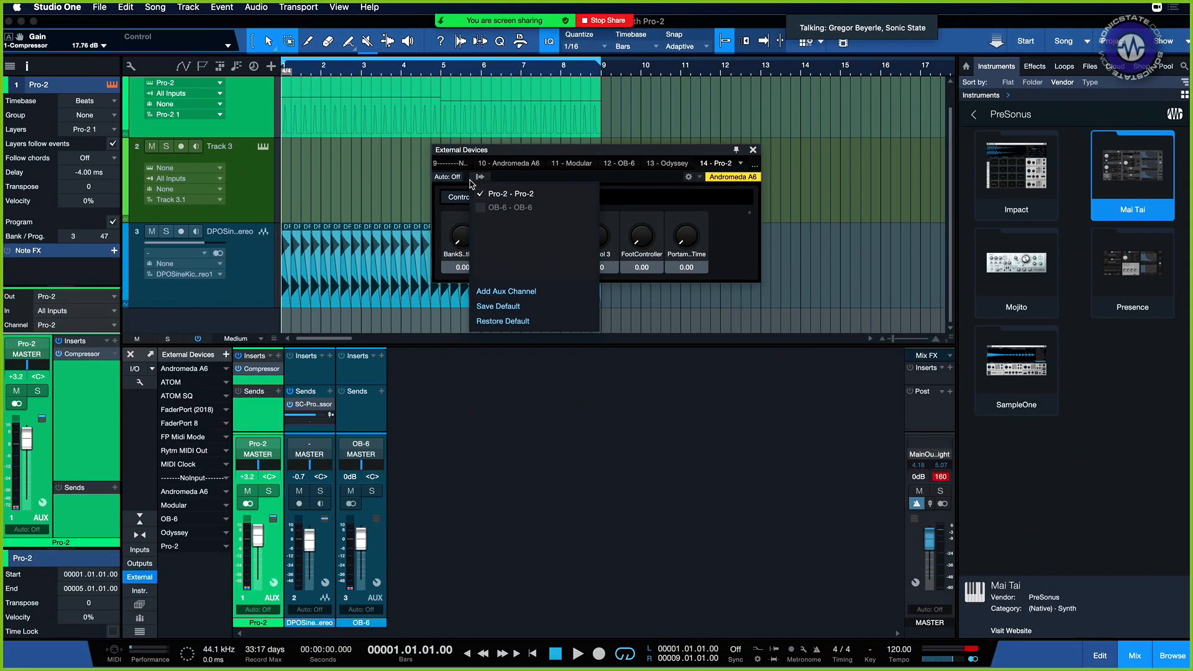
pyautogui.click(507, 292)
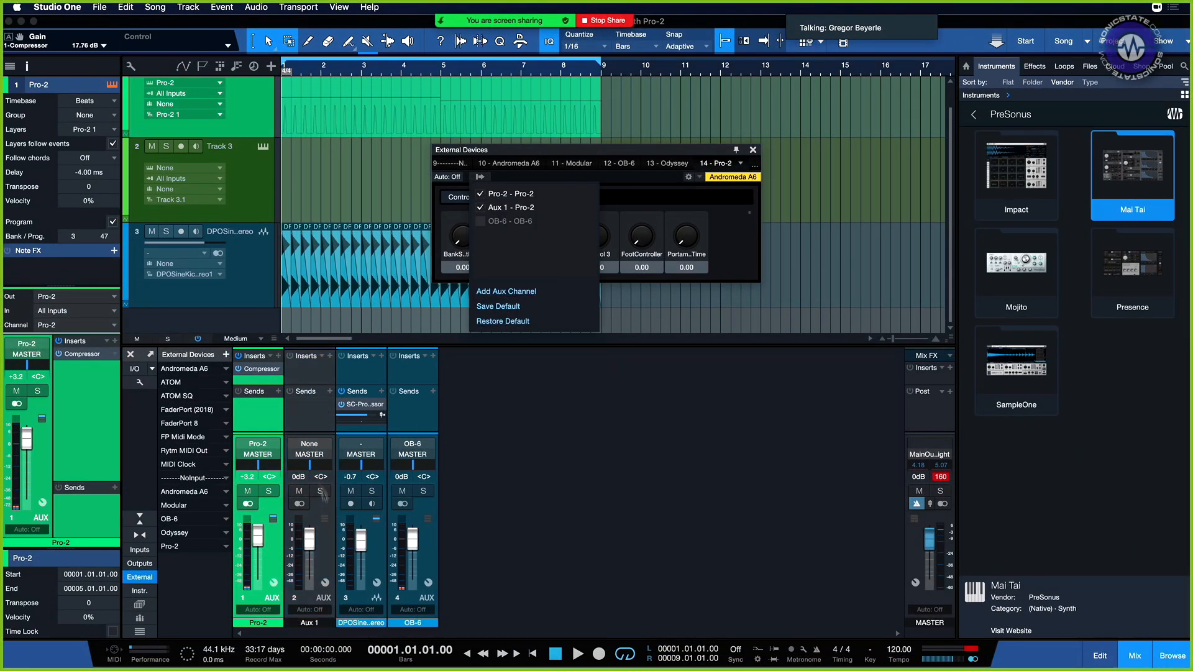
pyautogui.click(307, 443)
pyautogui.click(725, 227)
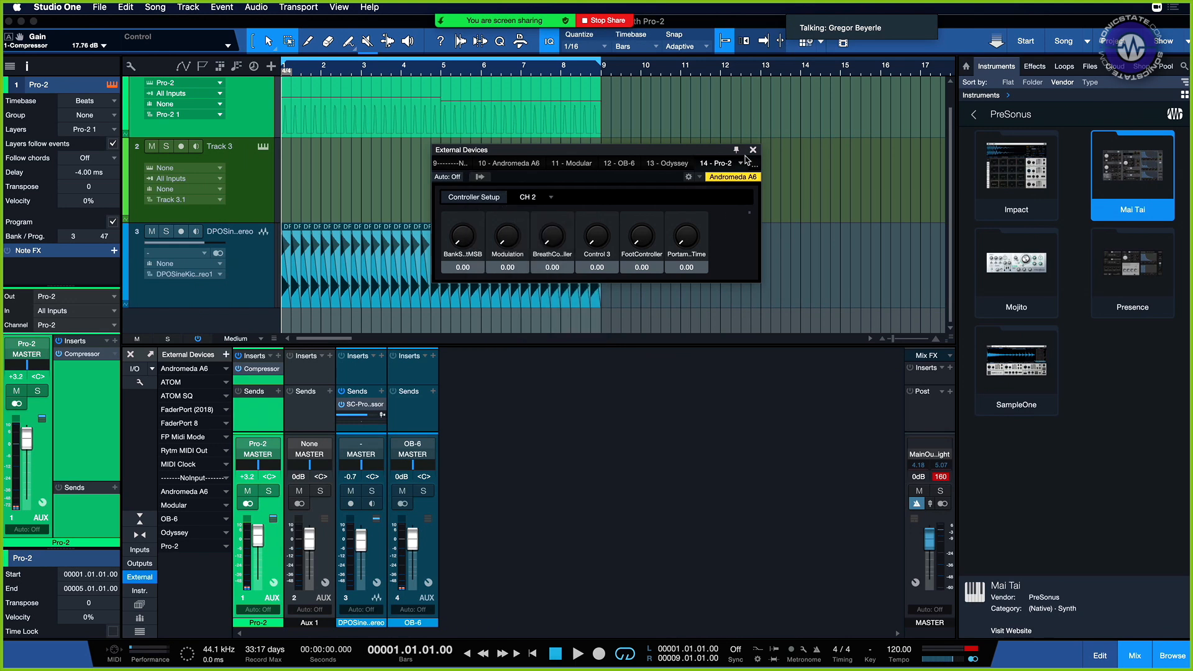
pyautogui.click(753, 149)
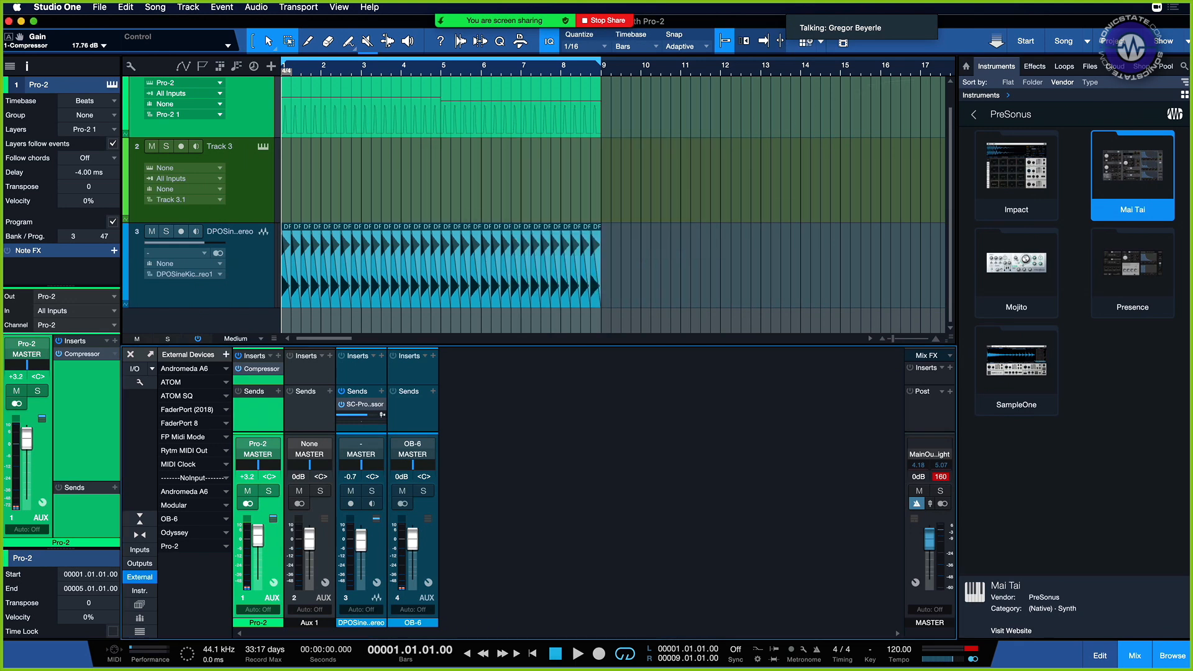
# Browse the External Instruments folder and try dropping the Pro-2 instrument into the arrangement.
pyautogui.click(965, 66)
pyautogui.click(1017, 100)
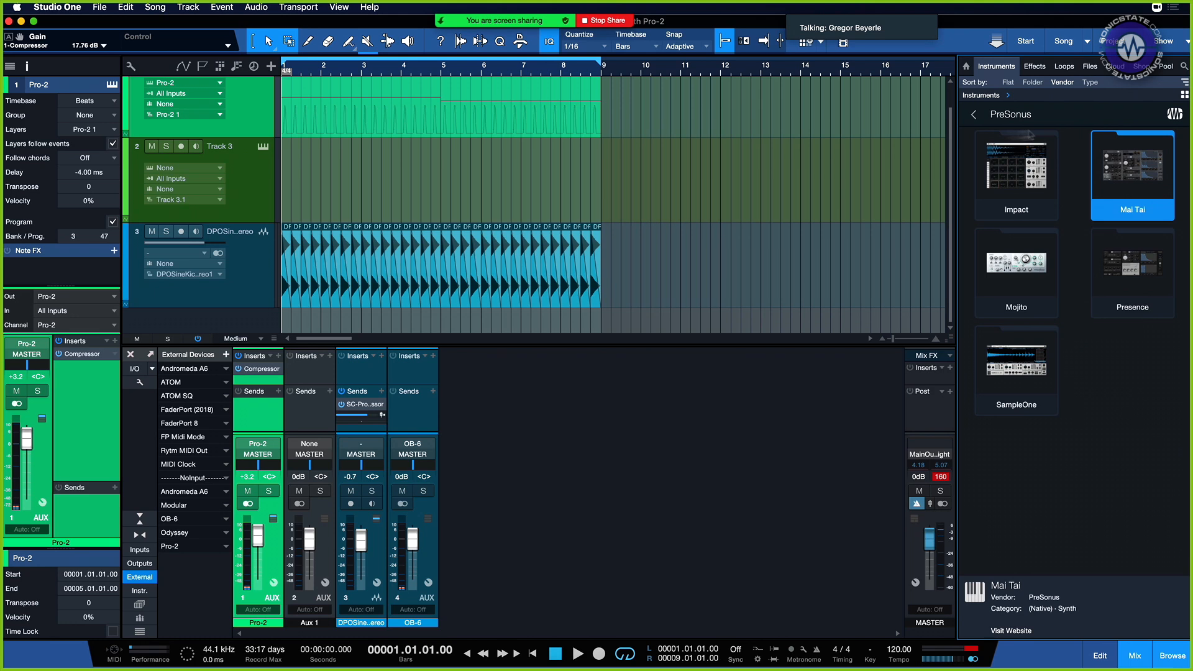
pyautogui.click(973, 115)
pyautogui.click(1162, 181)
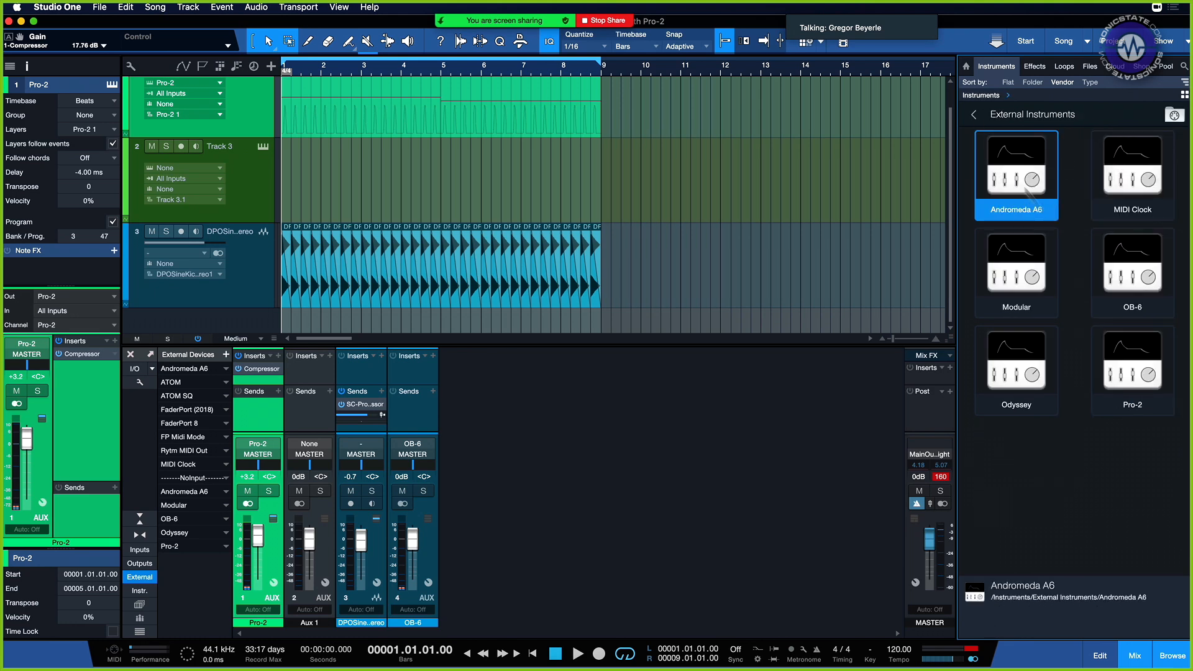
pyautogui.moveTo(1132, 373); pyautogui.dragTo(764, 310)
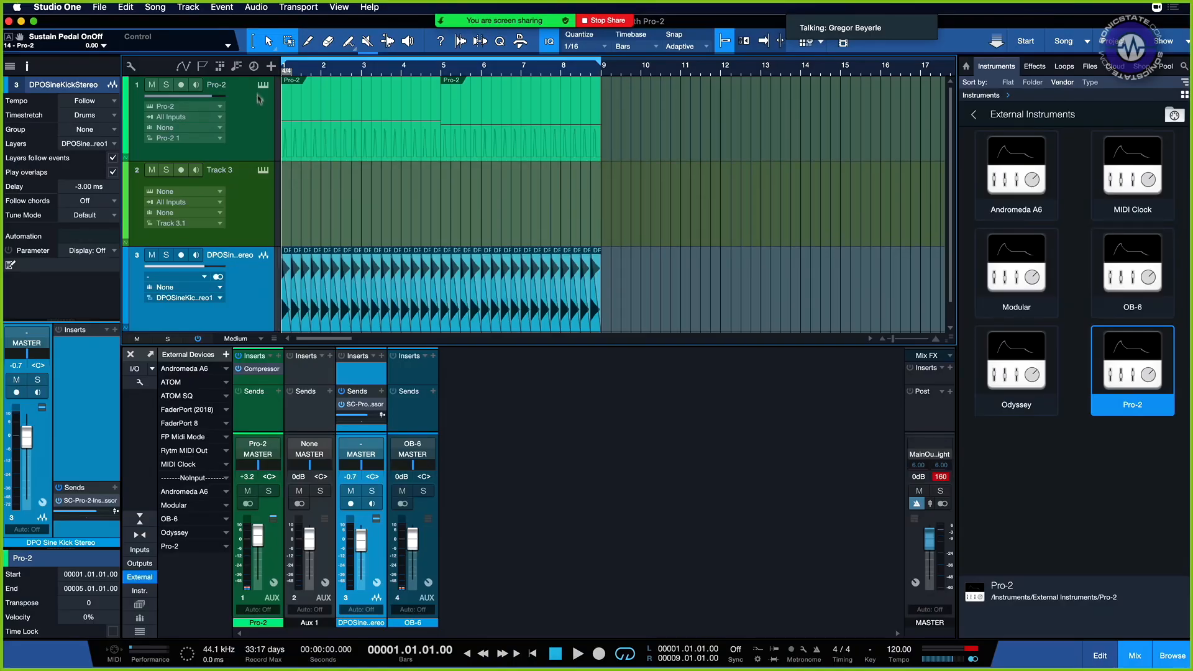
# Select the Pro-2 track to show its program settings, and remove the empty Track 3.
pyautogui.click(260, 100)
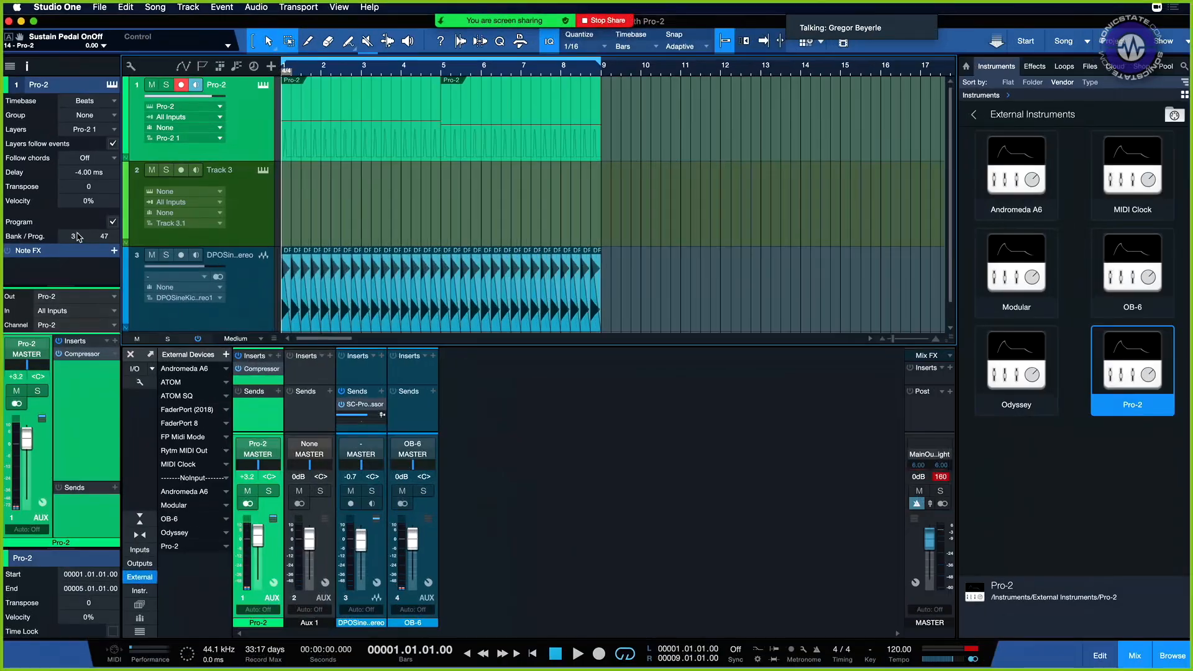
pyautogui.click(407, 203)
pyautogui.rightClick(261, 203)
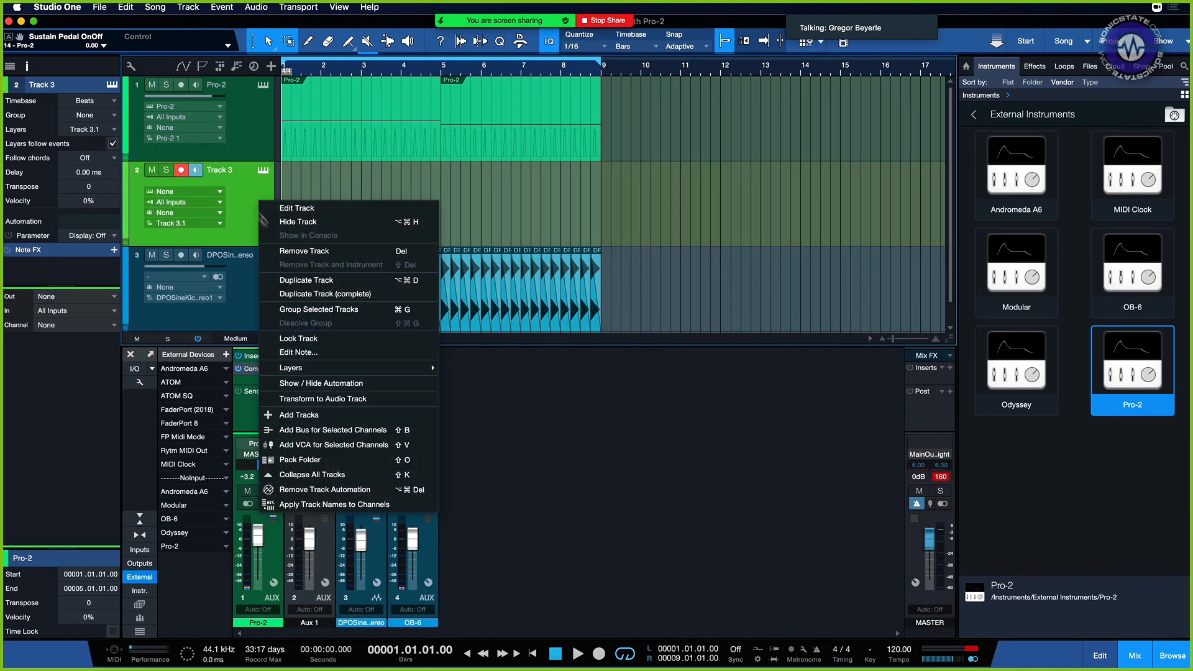
pyautogui.click(298, 253)
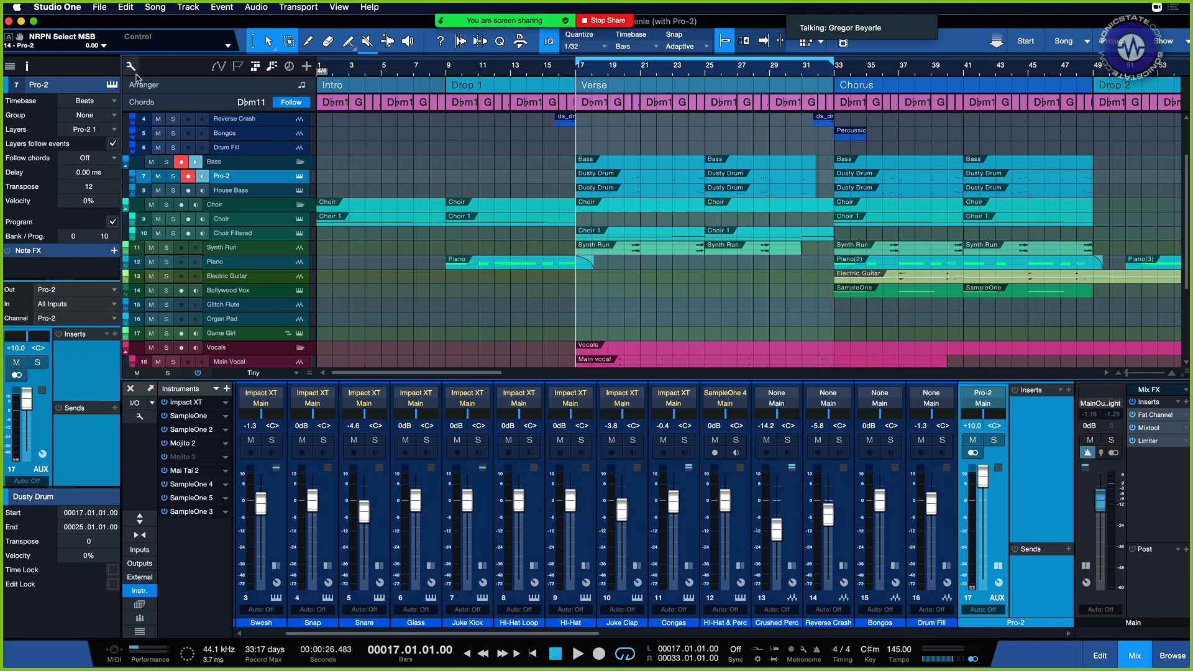
# Enable Show track notes in the arrangement options and close the options.
pyautogui.click(133, 69)
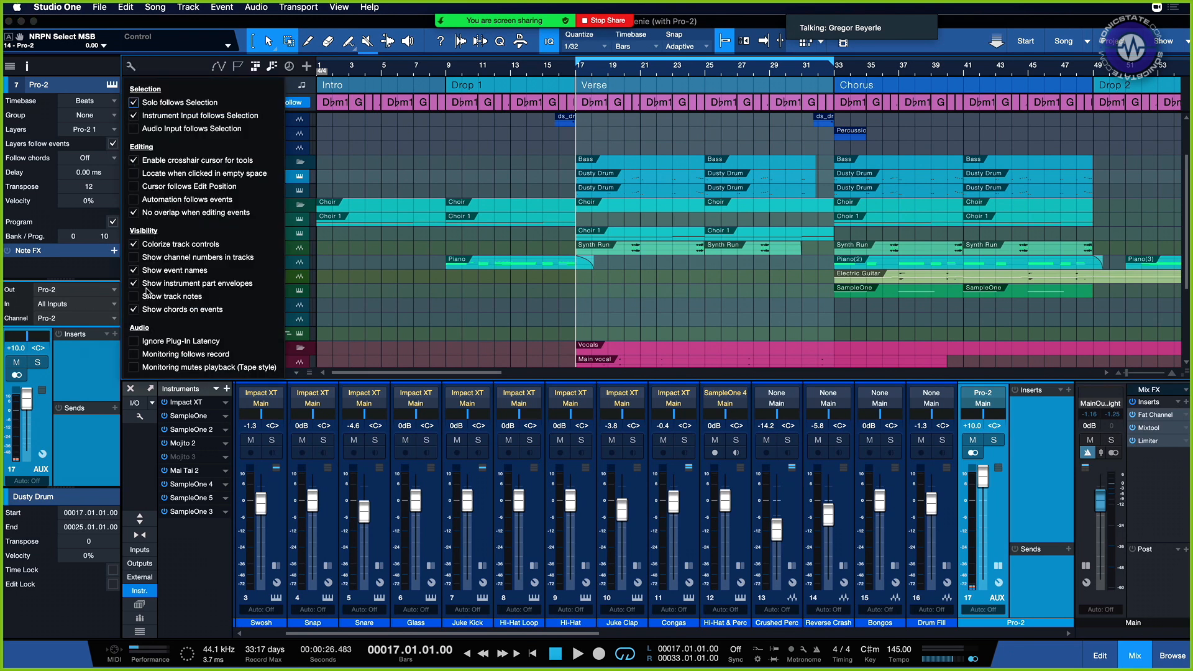
pyautogui.click(134, 296)
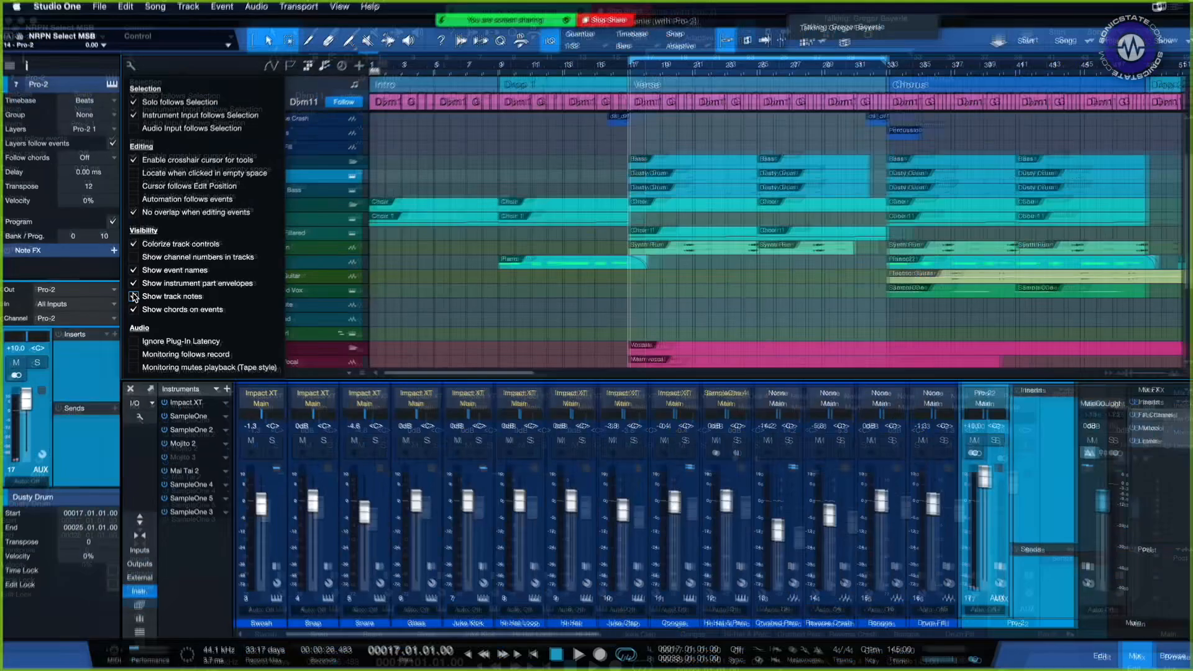
pyautogui.click(384, 98)
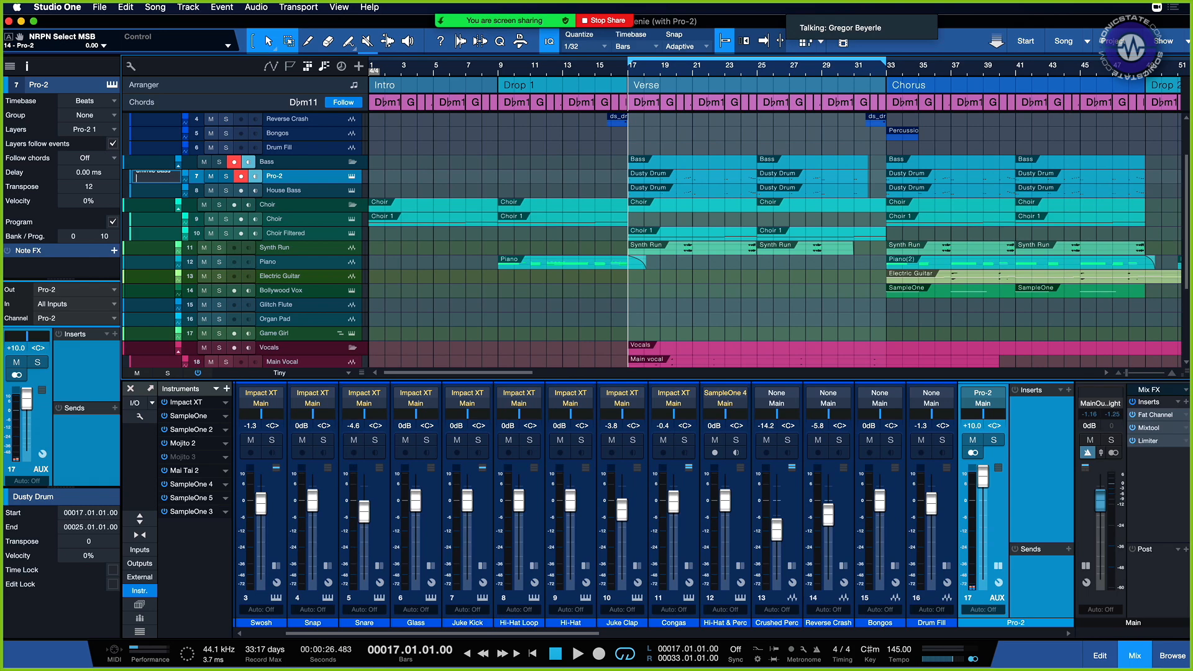
pyautogui.press('Return')
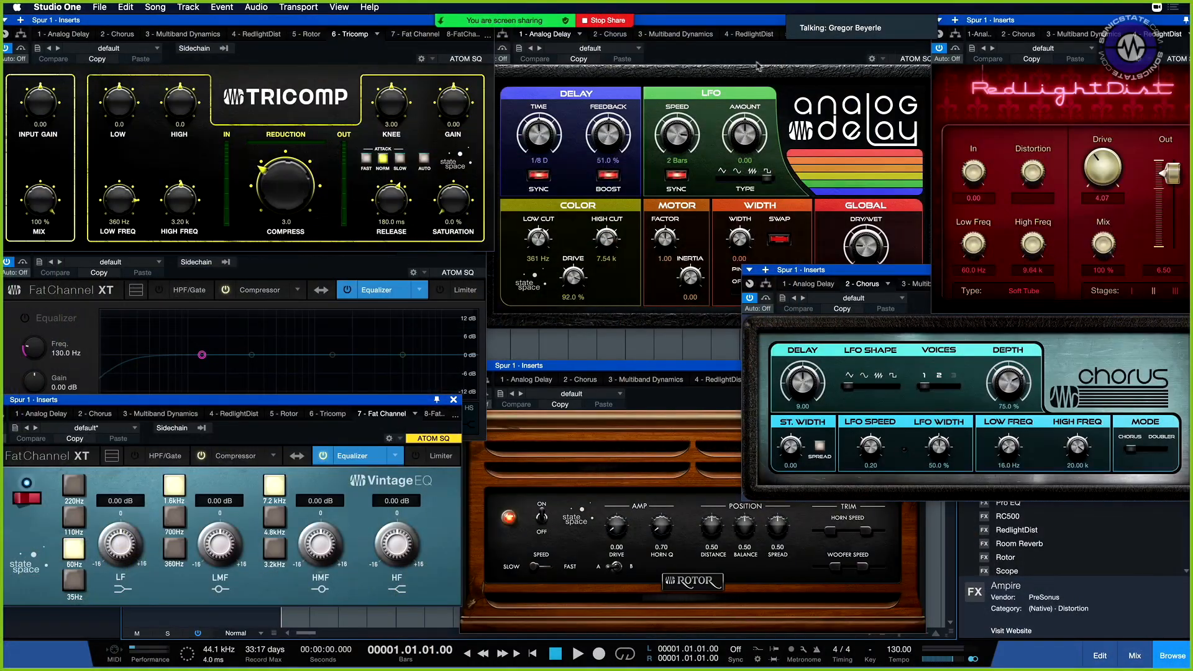
# Bring the Analog Delay and Rotor plug-in windows forward to examine their State Space controls, and close each one.
pyautogui.click(757, 66)
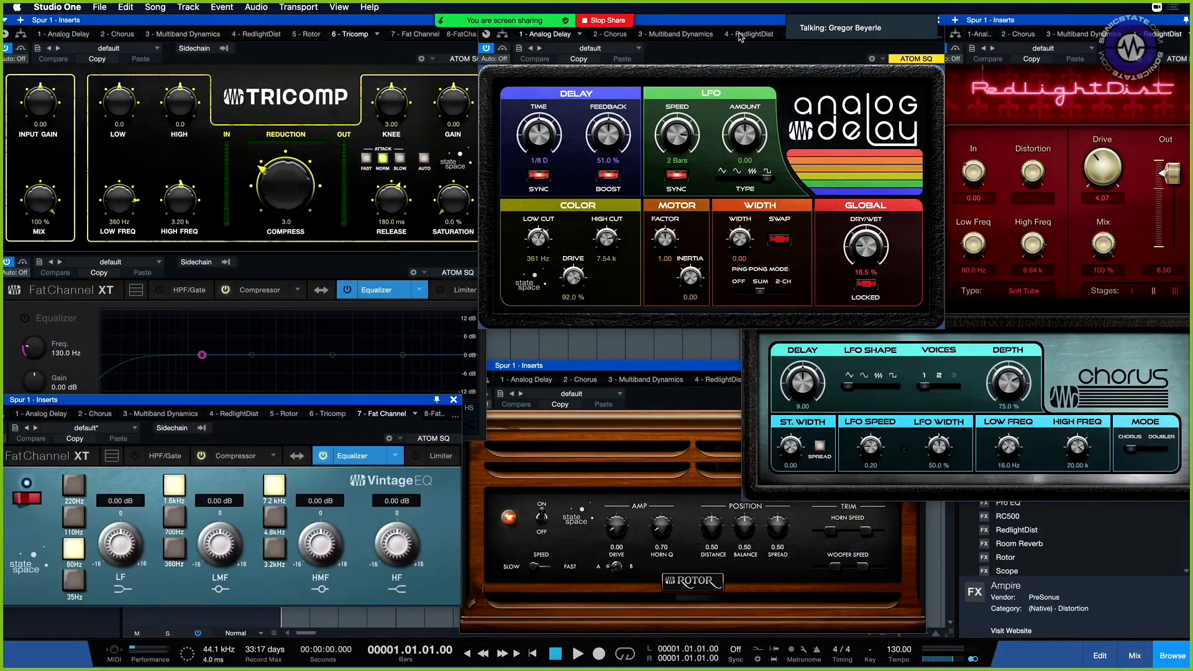
pyautogui.moveTo(730, 25); pyautogui.dragTo(505, 147)
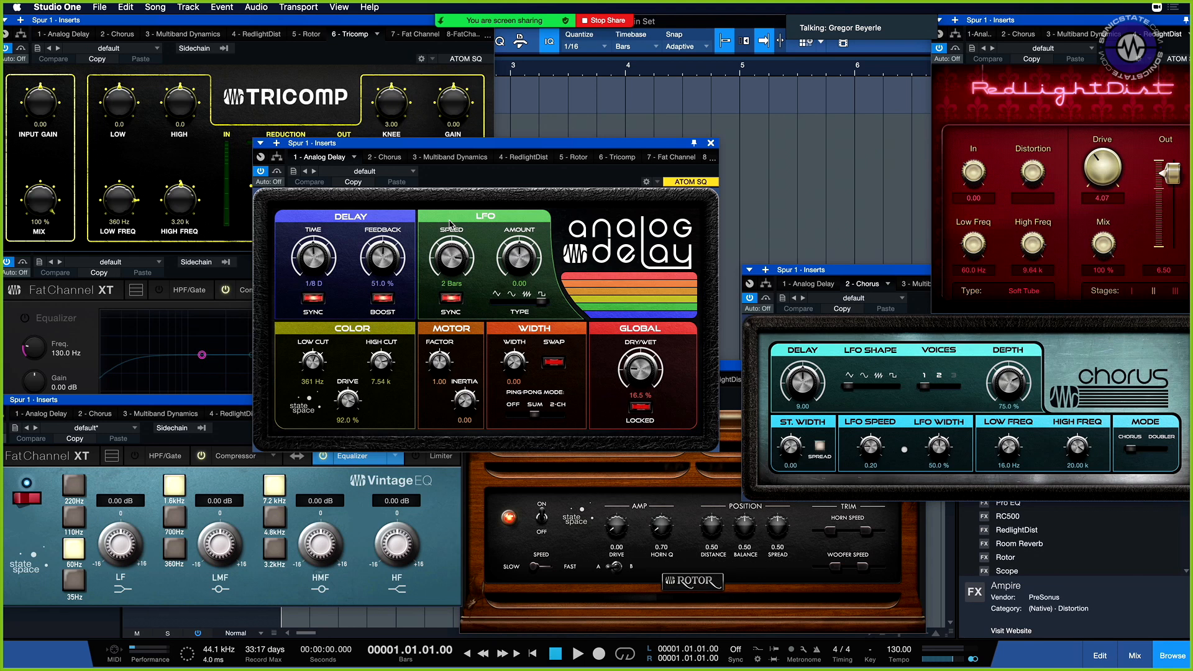
pyautogui.click(712, 144)
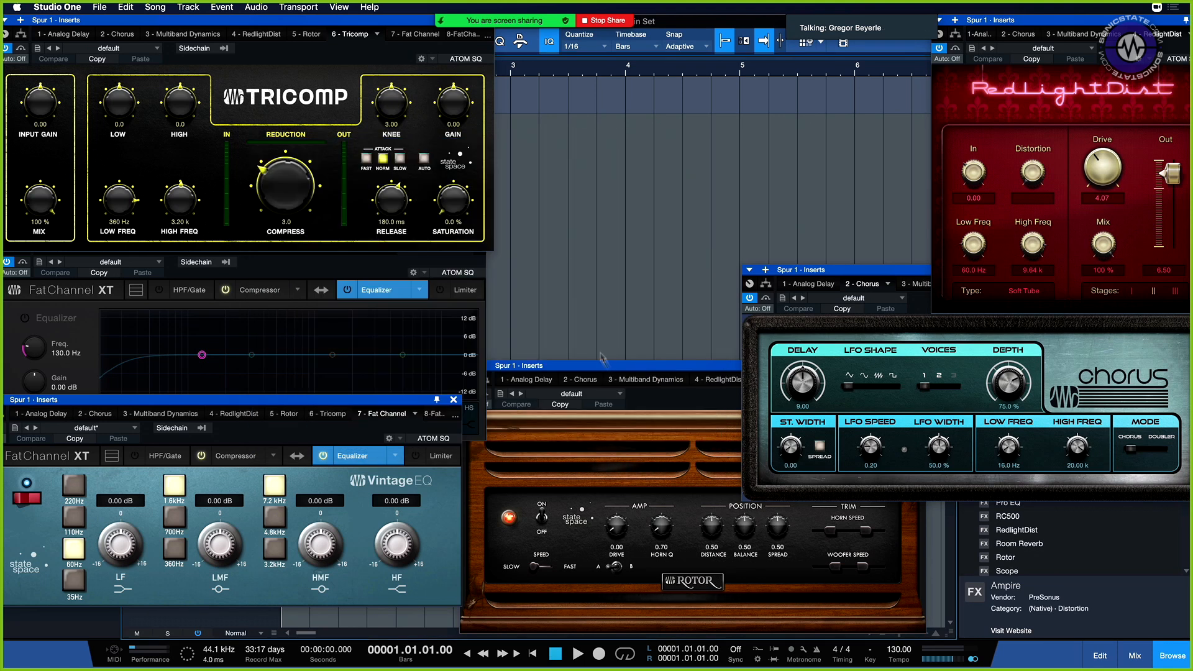
pyautogui.moveTo(607, 365); pyautogui.dragTo(478, 226)
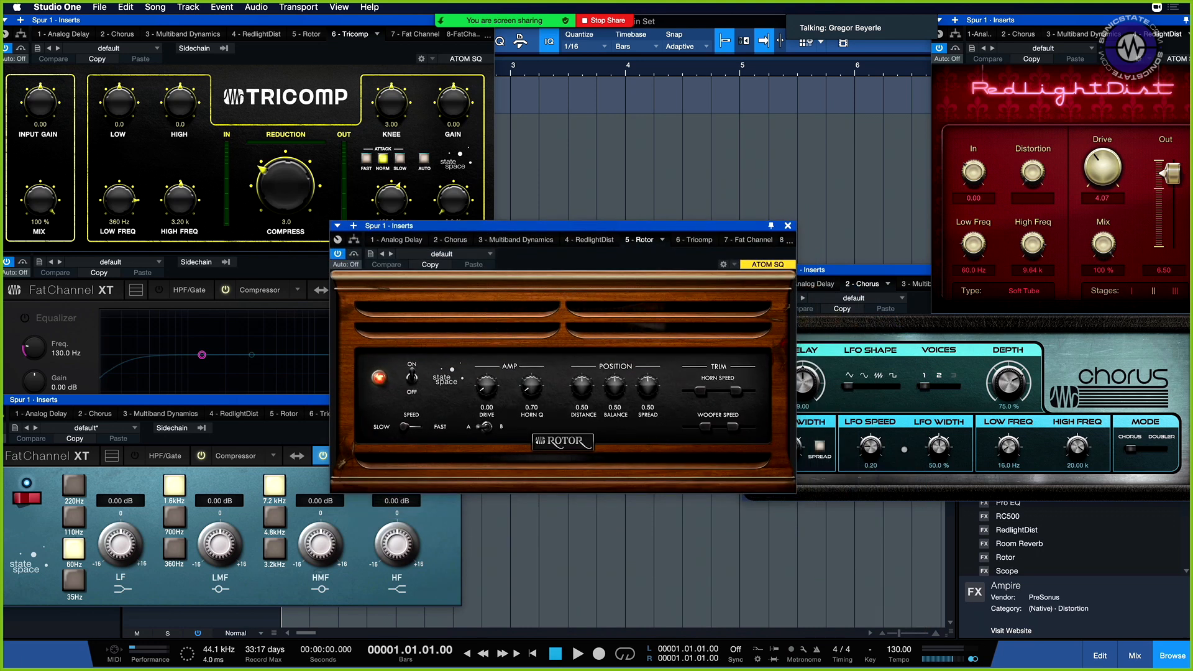
pyautogui.click(787, 227)
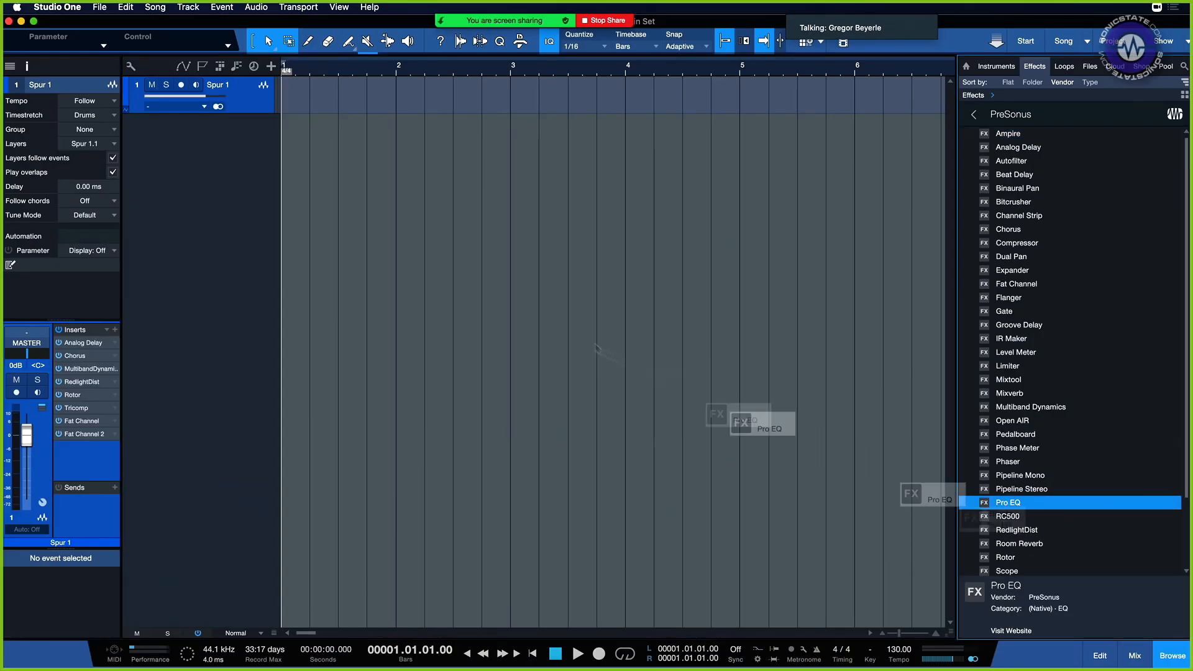
# Create a track with the Pro EQ effect in the empty arrangement area and move the plug-in window fully into view.
pyautogui.moveTo(1008, 503); pyautogui.dragTo(595, 345)
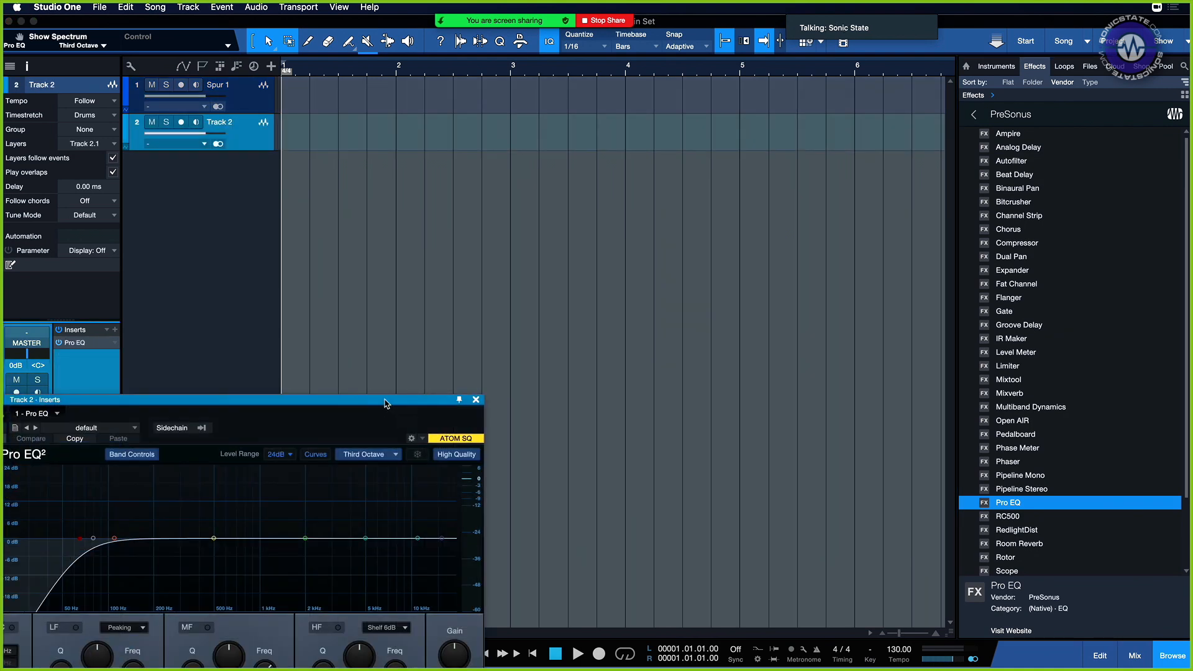
pyautogui.moveTo(387, 401); pyautogui.dragTo(715, 84)
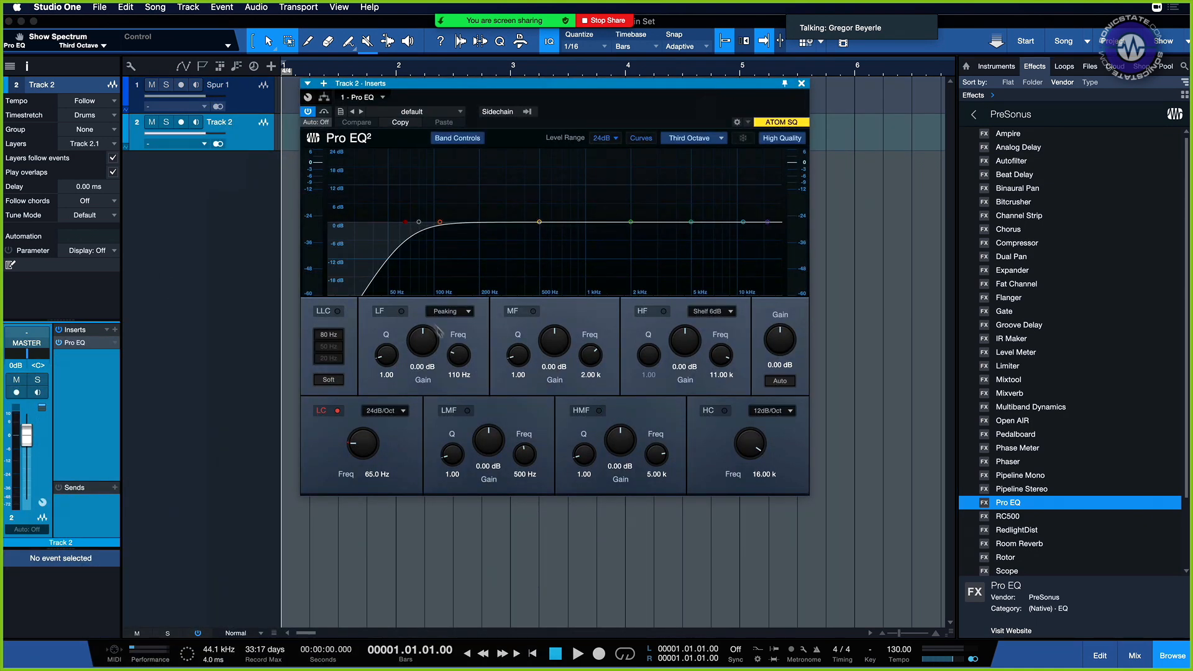
# In the appearance preferences, preview the Dark, Light and Colored plug-in styles and try other arrangement luminance and background hue settings.
pyautogui.click(60, 7)
pyautogui.click(82, 42)
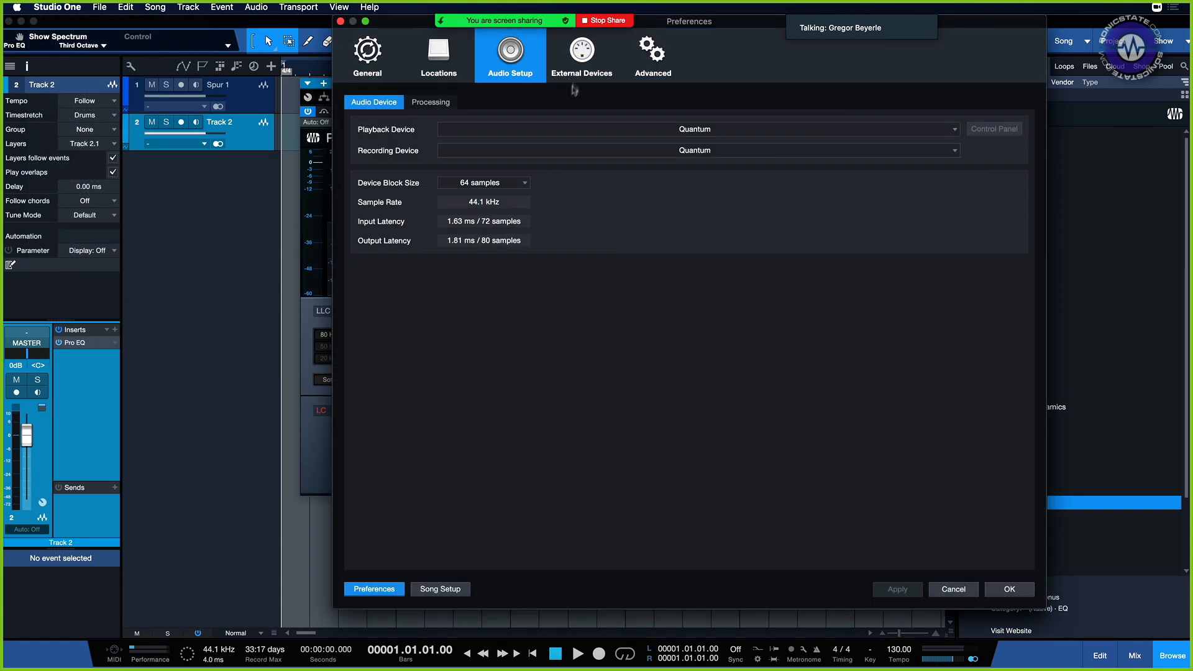
pyautogui.click(386, 77)
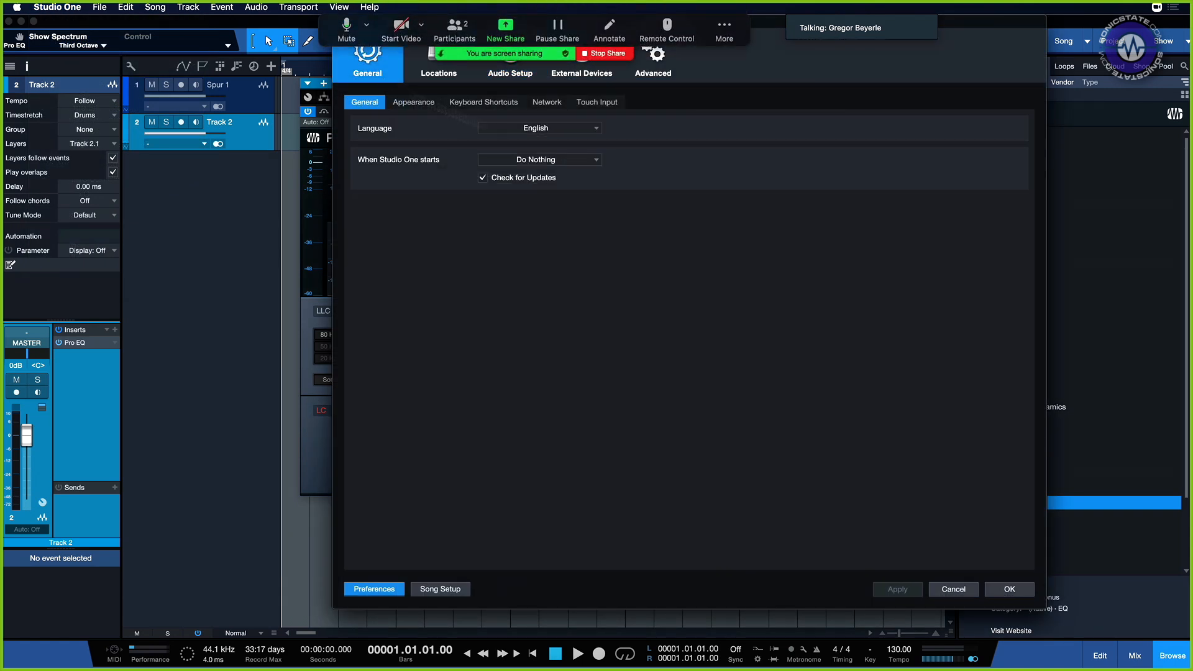
pyautogui.click(425, 107)
pyautogui.moveTo(964, 29); pyautogui.dragTo(1178, 67)
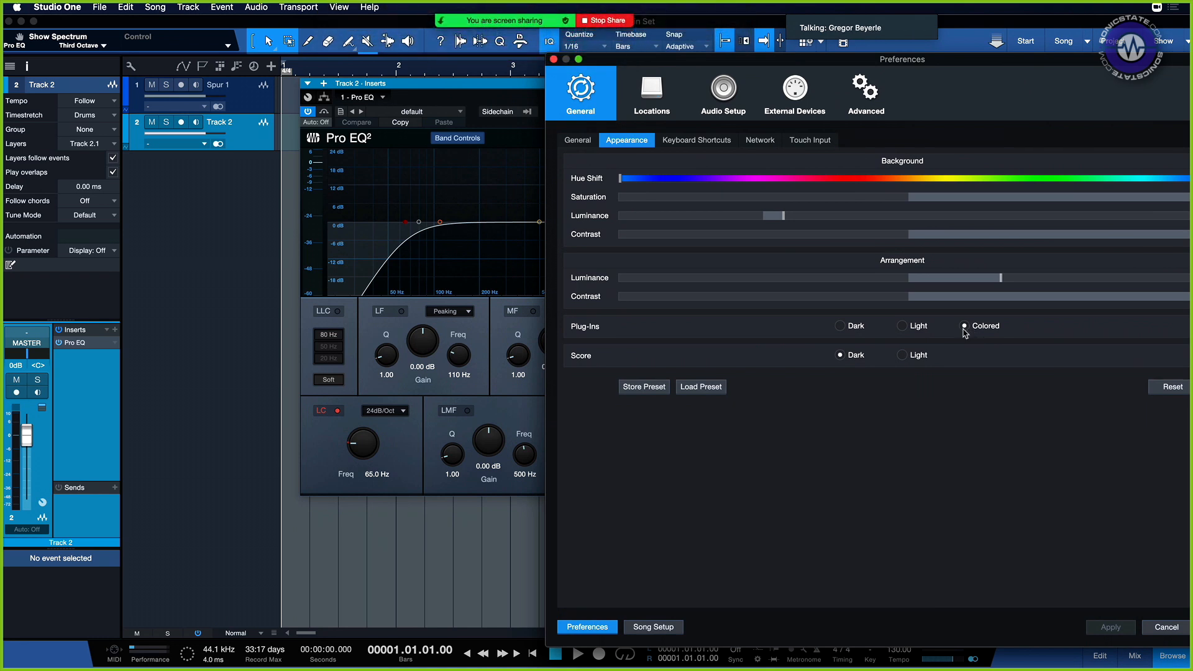
pyautogui.click(863, 327)
pyautogui.click(919, 326)
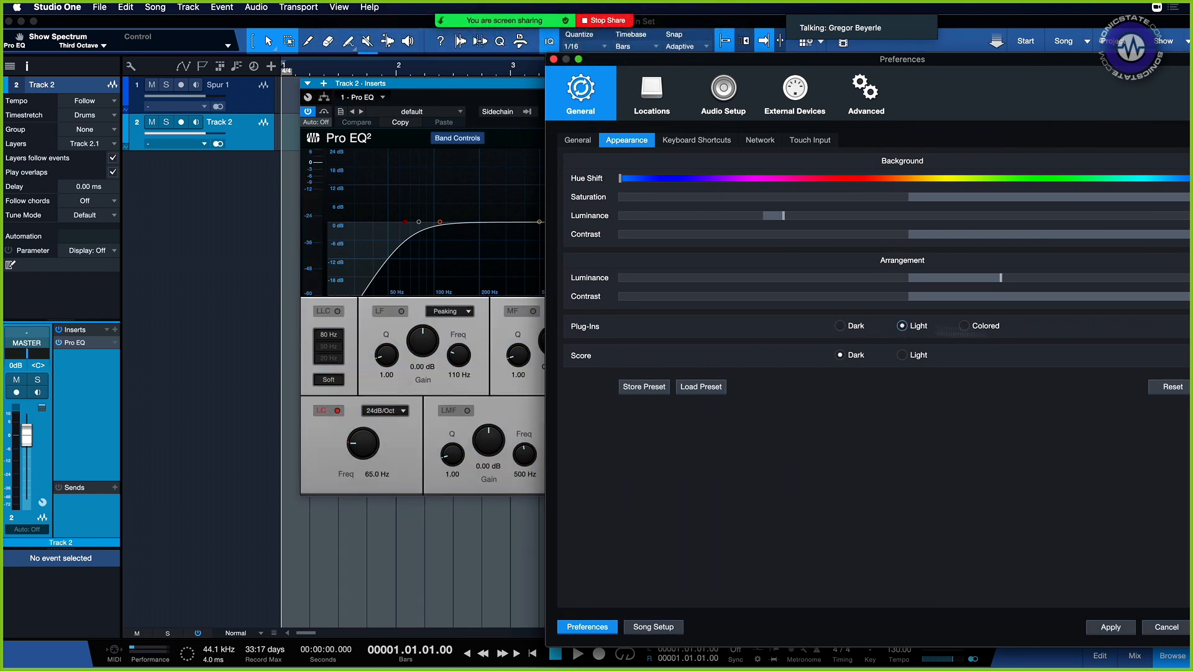
pyautogui.click(979, 329)
pyautogui.moveTo(981, 280); pyautogui.dragTo(1011, 278)
pyautogui.moveTo(926, 182); pyautogui.dragTo(1001, 178)
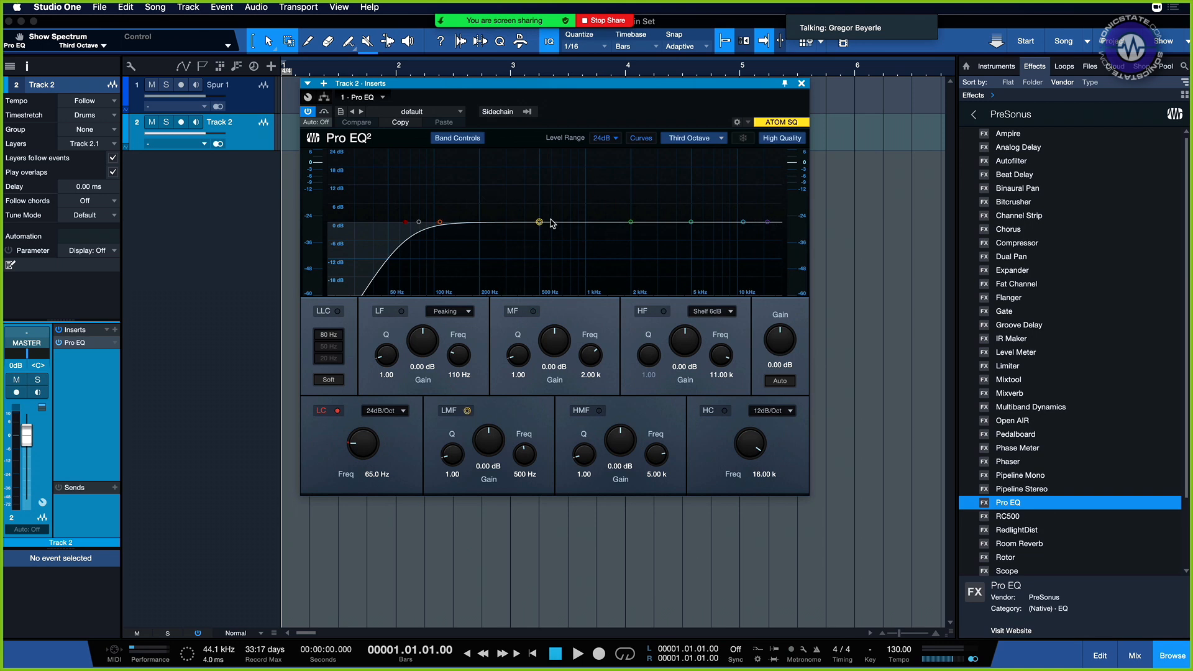
# Close the Pro EQ window, create another track with the Limiter effect, and set the limiter's release to 52.3 ms.
pyautogui.click(802, 84)
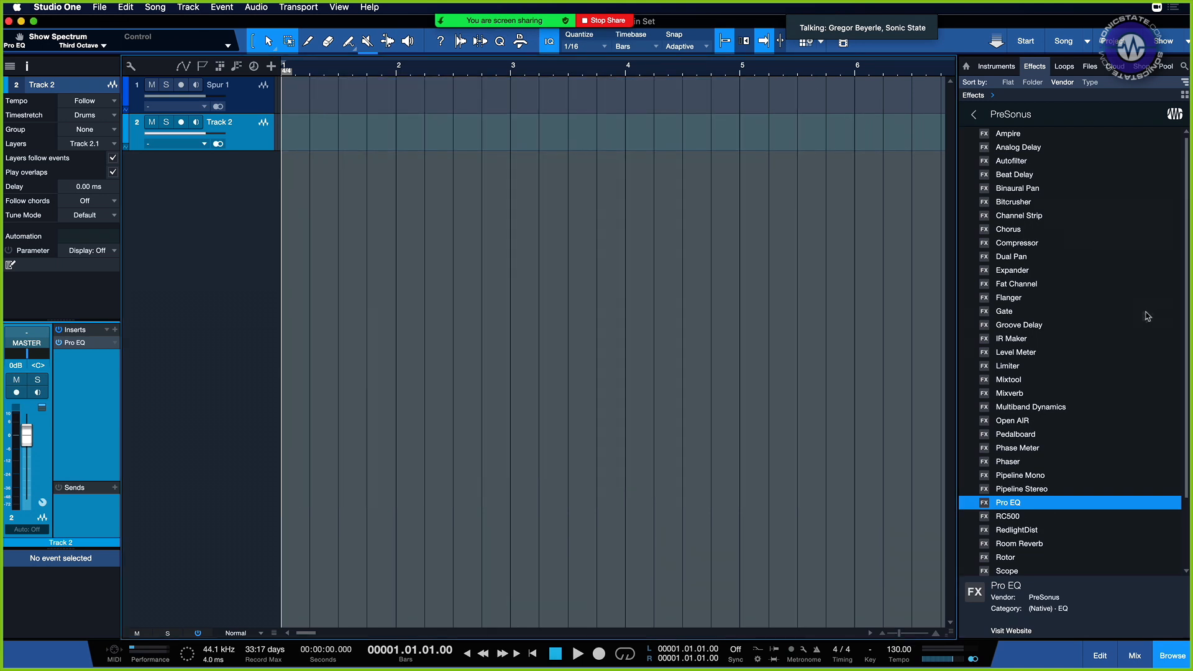
pyautogui.moveTo(1008, 366); pyautogui.dragTo(714, 336)
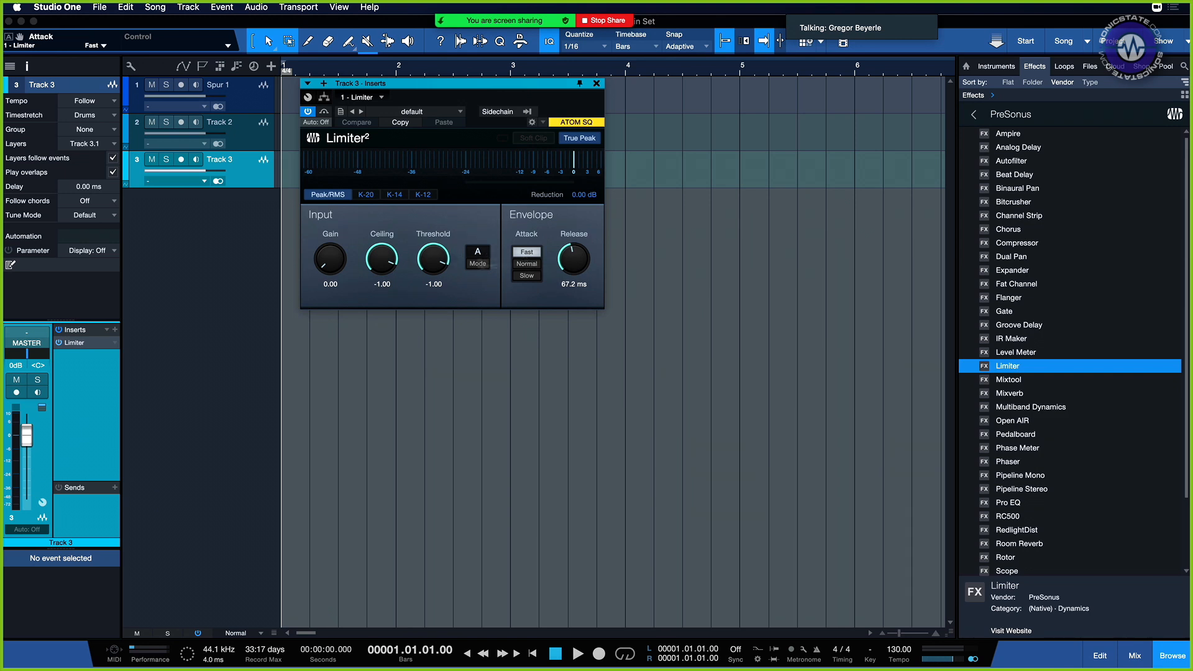
pyautogui.moveTo(562, 256); pyautogui.dragTo(562, 259)
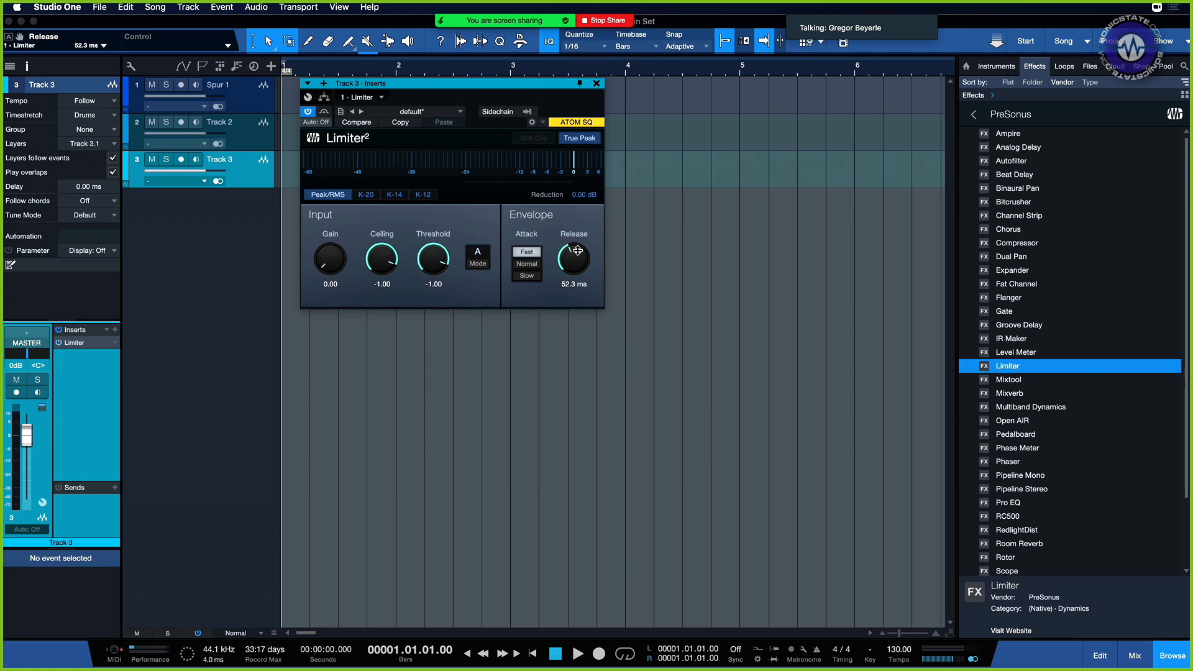